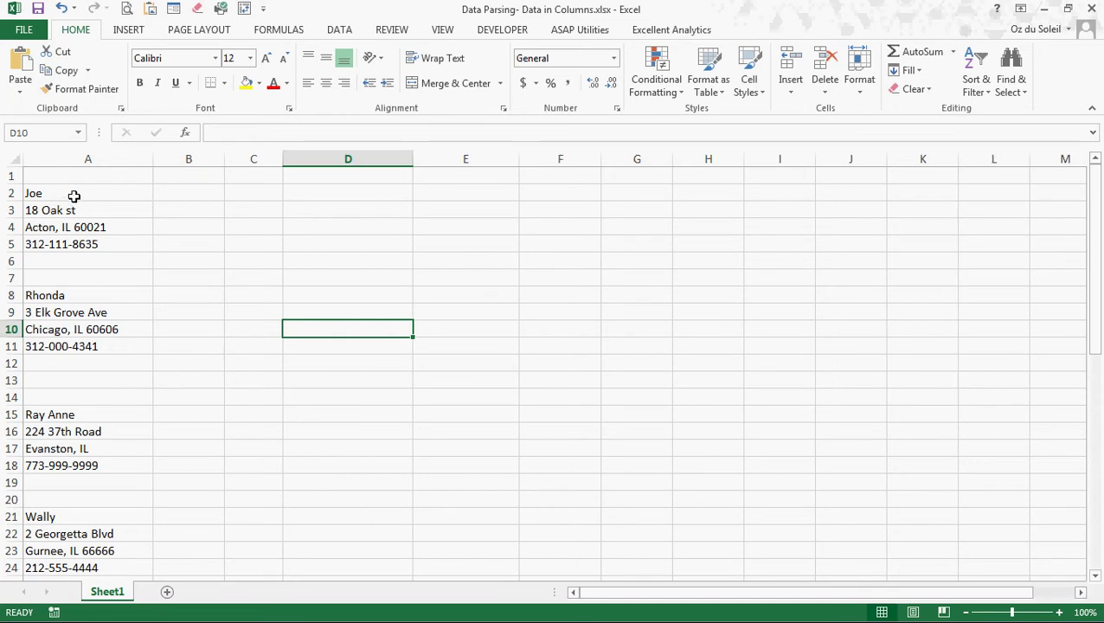
Look over the four-line stacked records in column A
left_click_drag(74, 195, 67, 246)
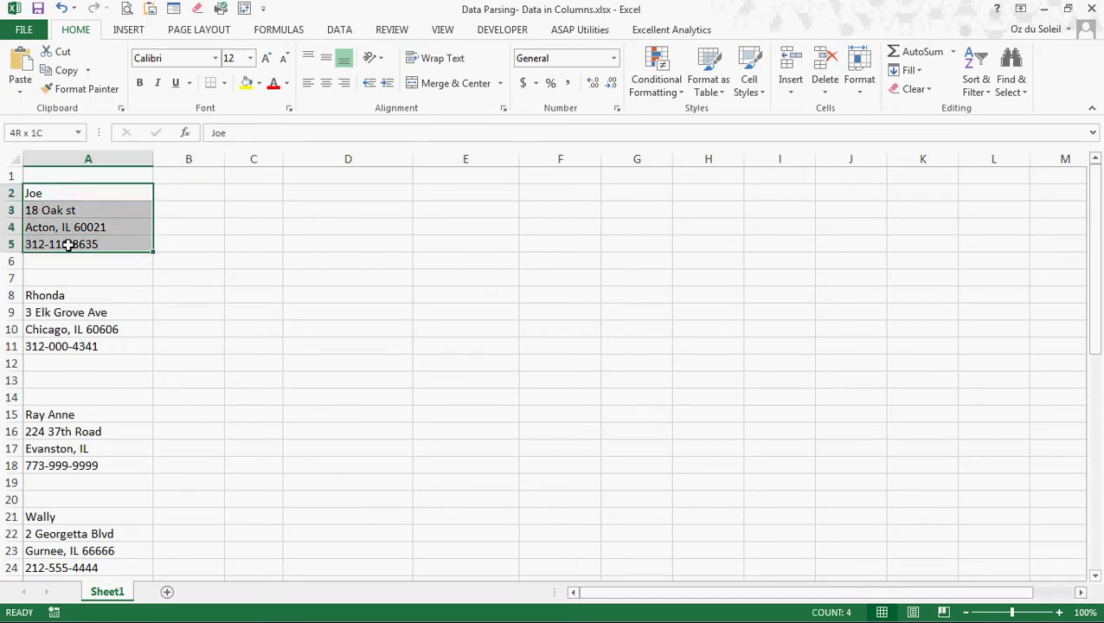
left_click_drag(73, 292, 65, 347)
left_click(132, 316)
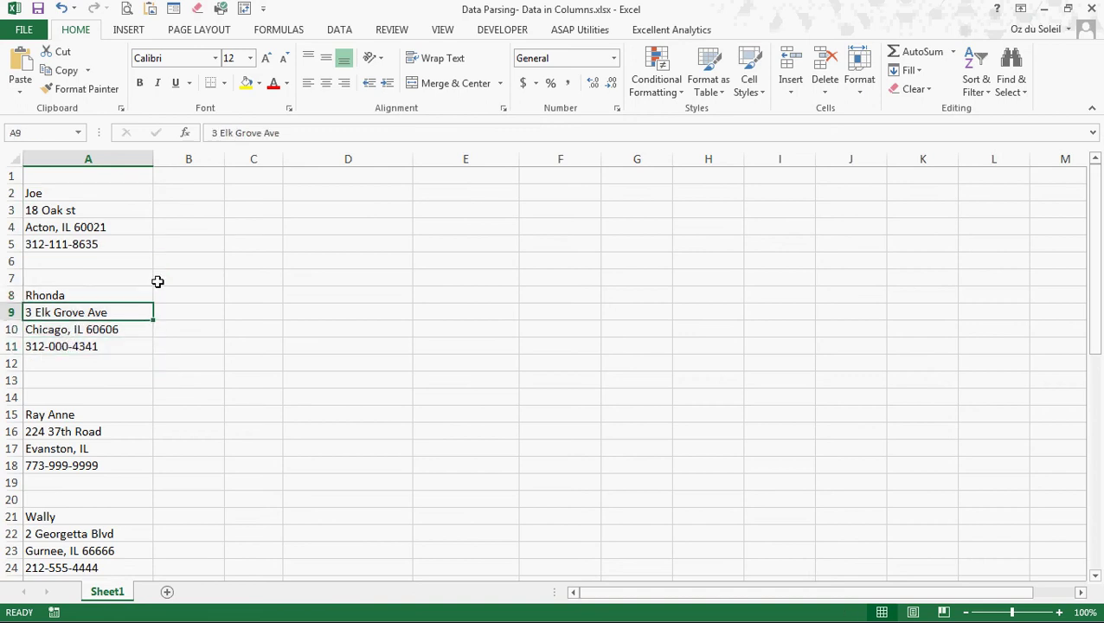
scroll(544, 334, "down", 3)
scroll(544, 334, "down", 10)
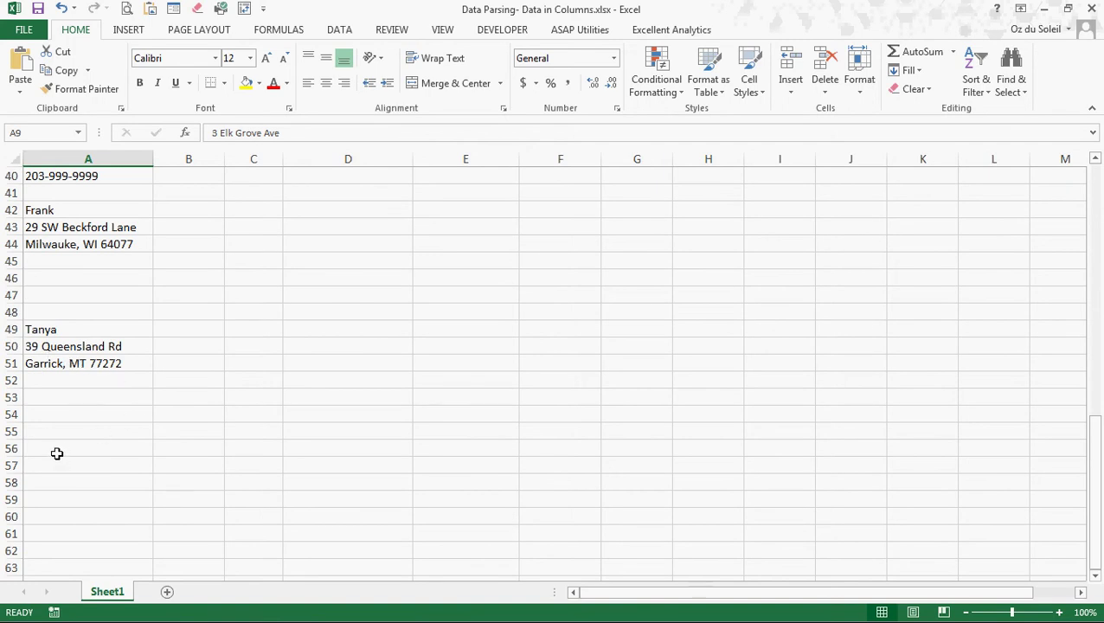
scroll(55, 453, "up", 4)
scroll(55, 454, "up", 3)
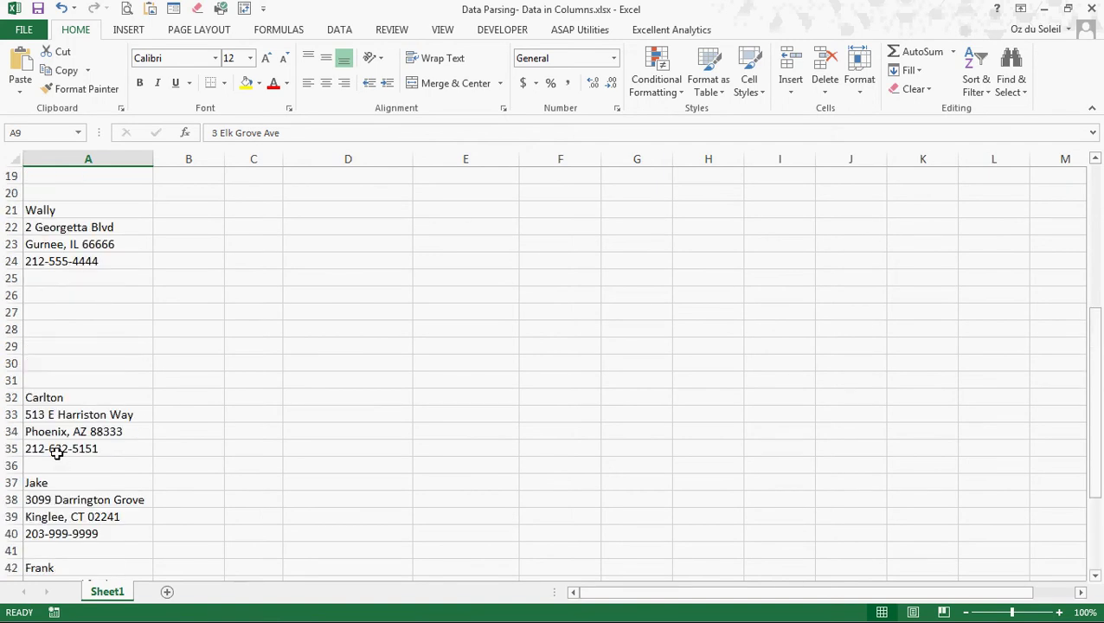
scroll(55, 454, "down", 5)
scroll(72, 463, "up", 11)
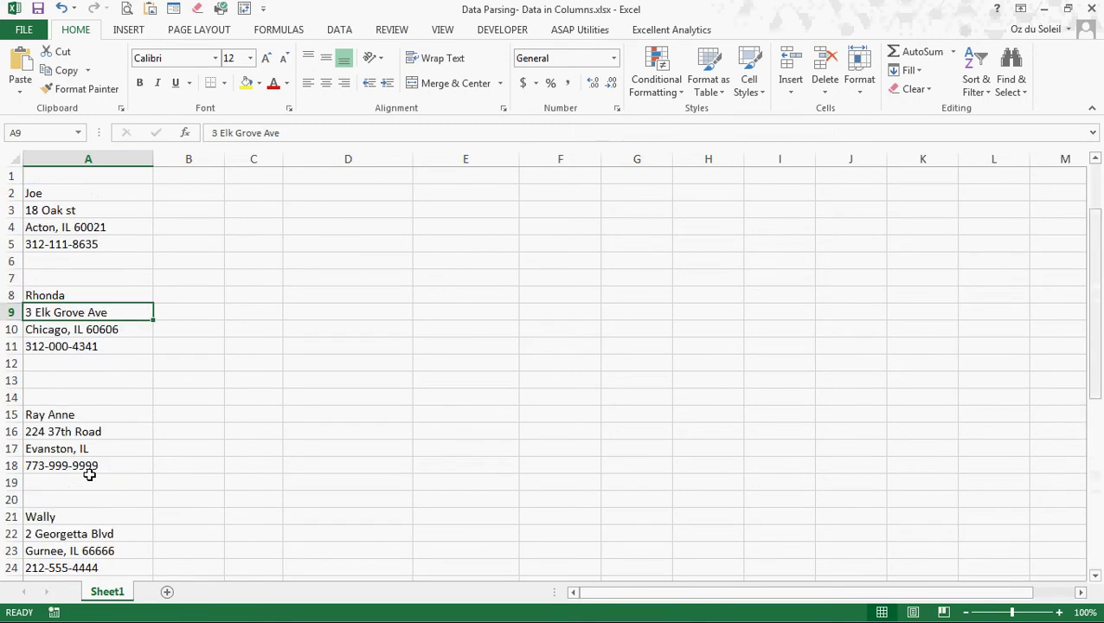
Enter the sample record Joe and 18 Oak St in C2:D2
left_click(264, 193)
type("Joe")
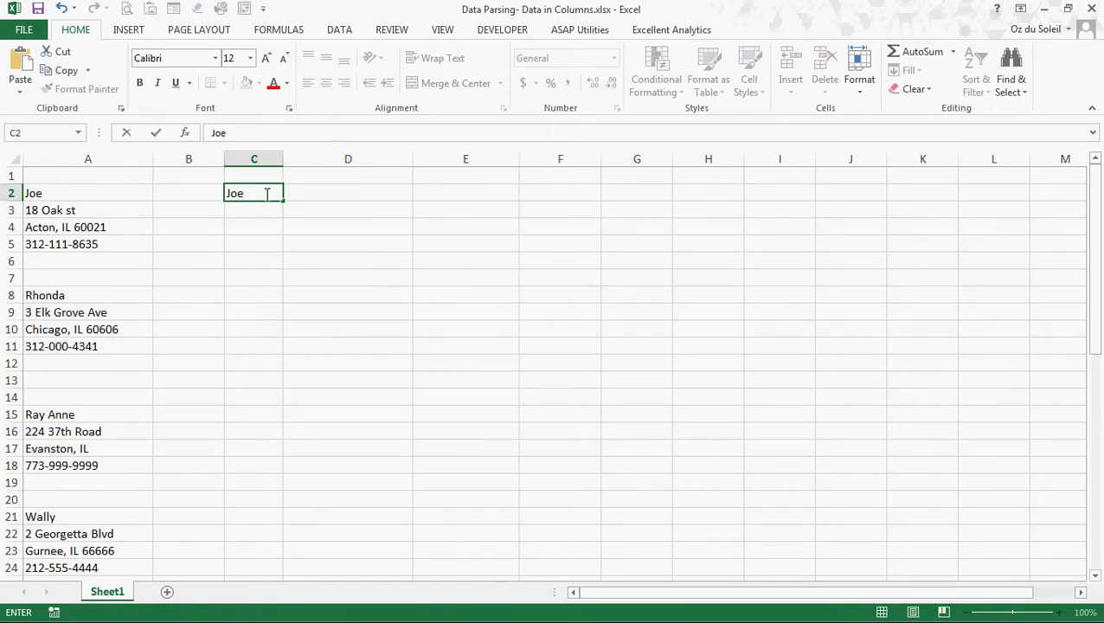
key("Tab")
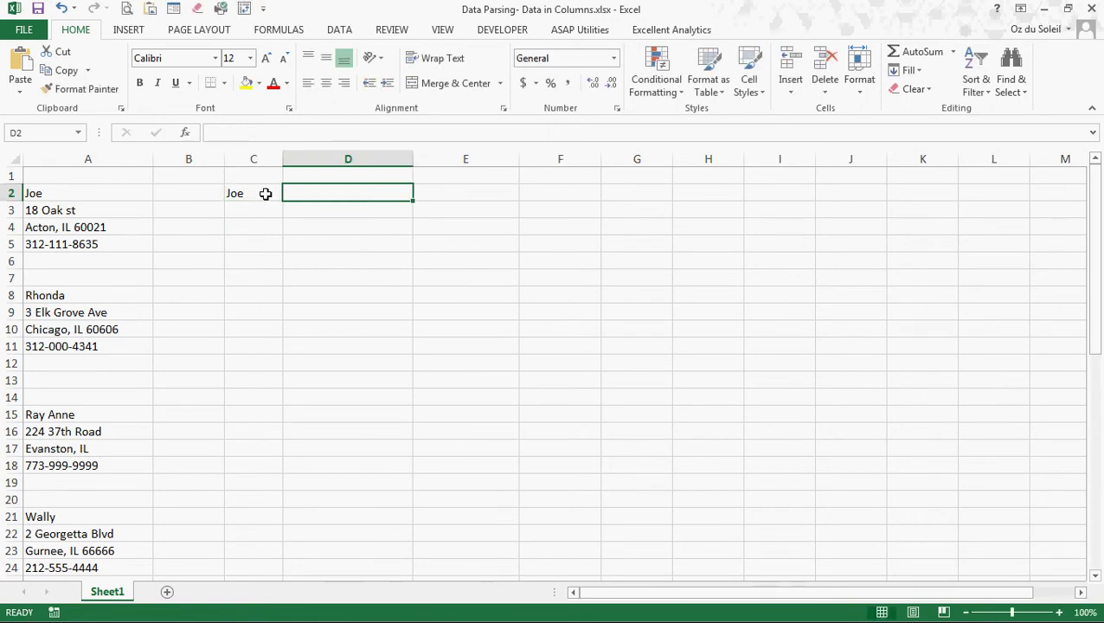
type("18 O")
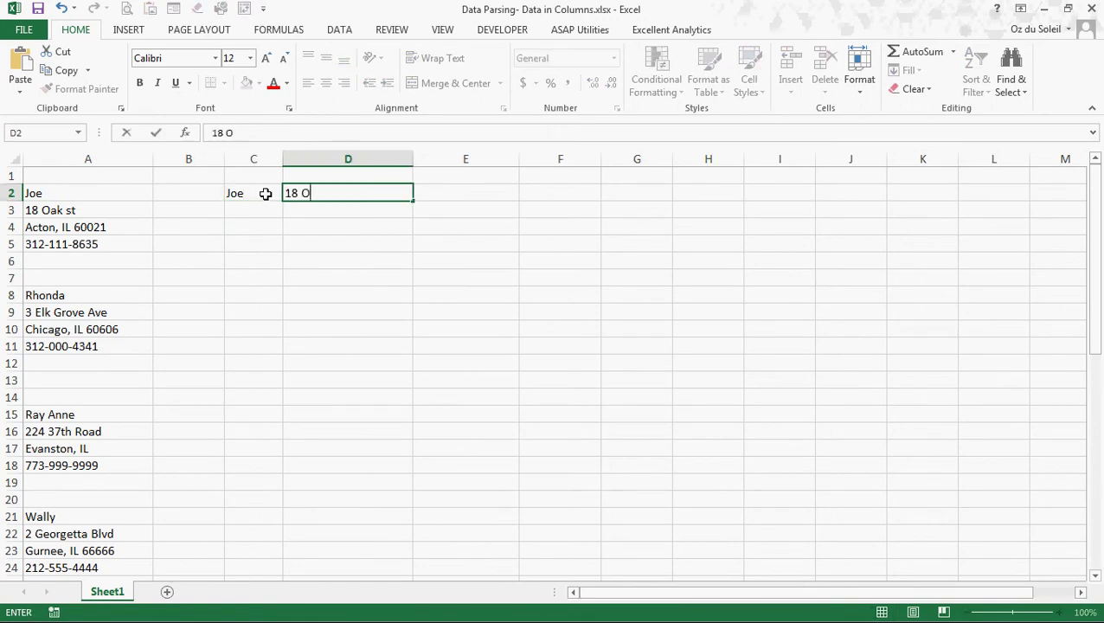
type("ak St")
key("Tab")
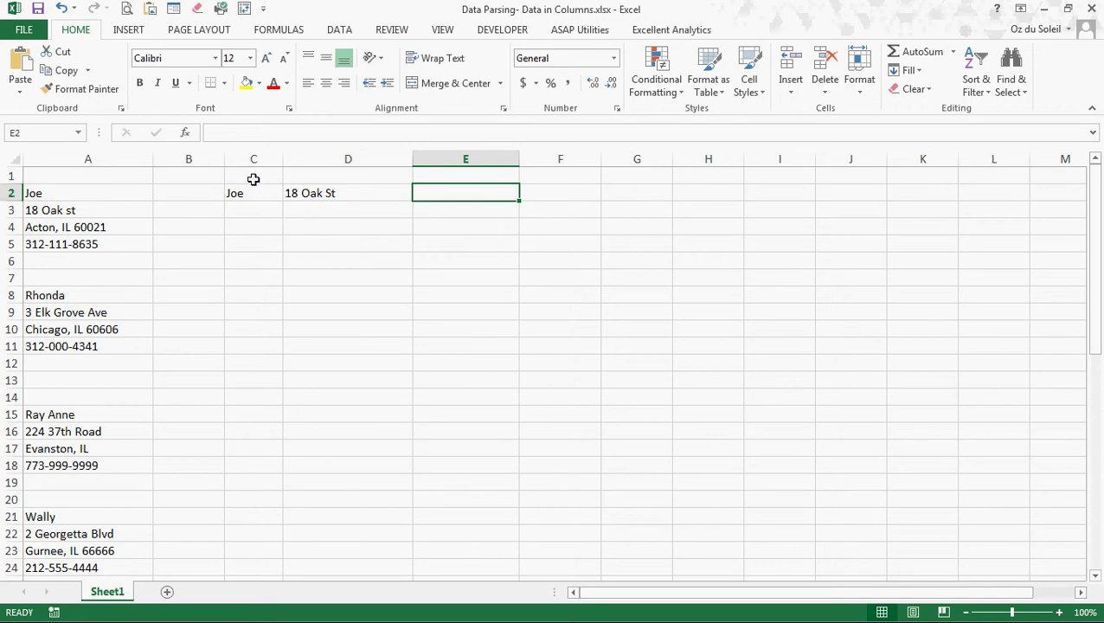
Type the headers Name, Street Address, City State Zip and Phone into C1:F1
left_click(256, 173)
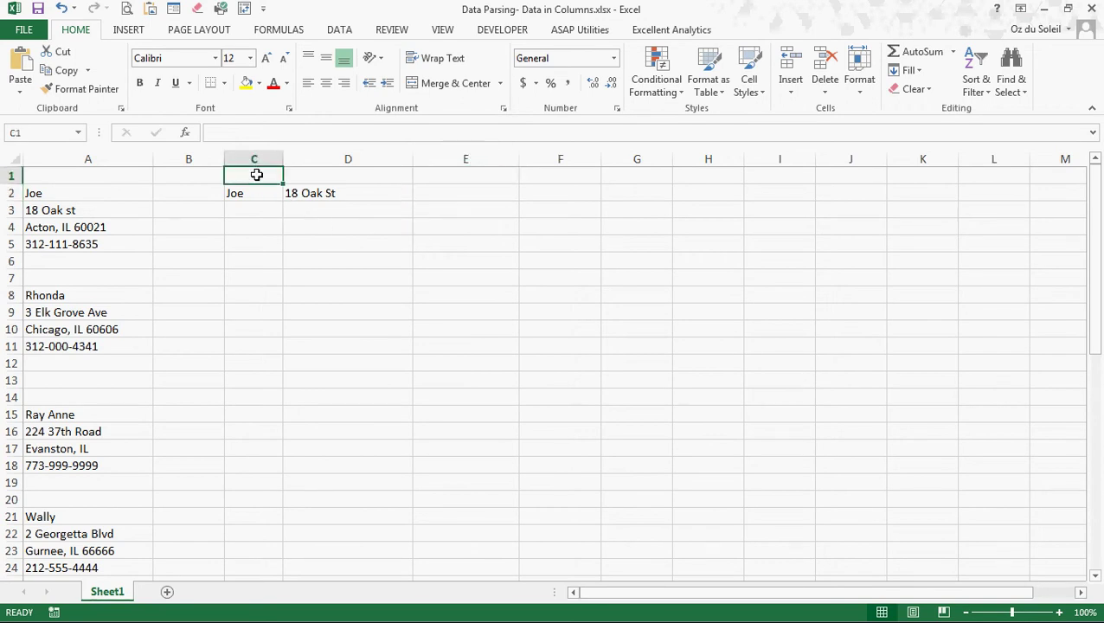
type("Name")
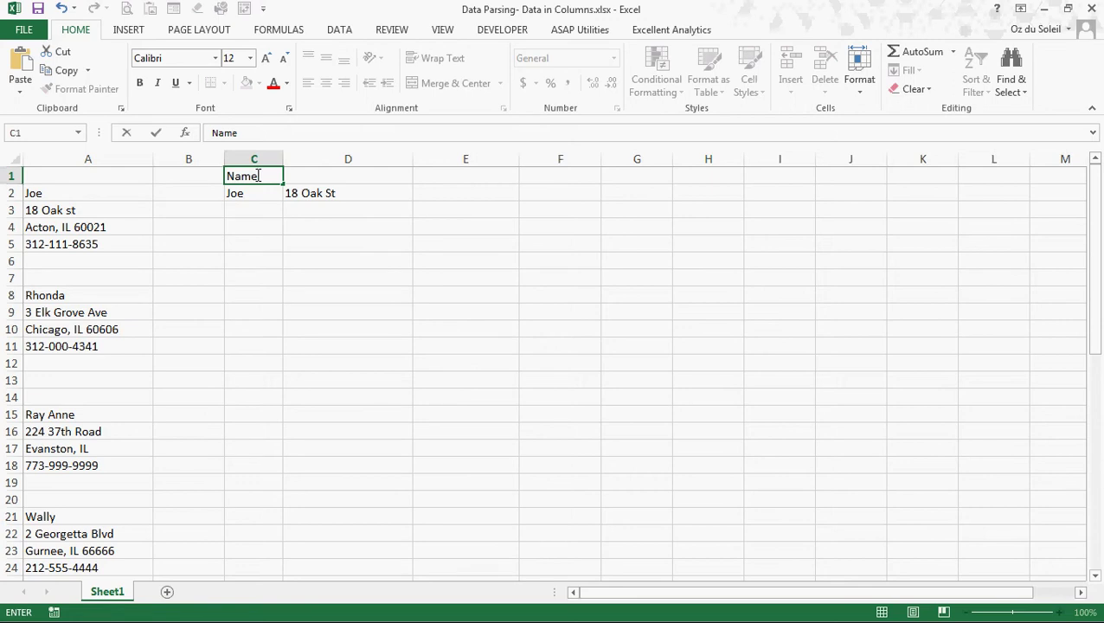
key("Tab")
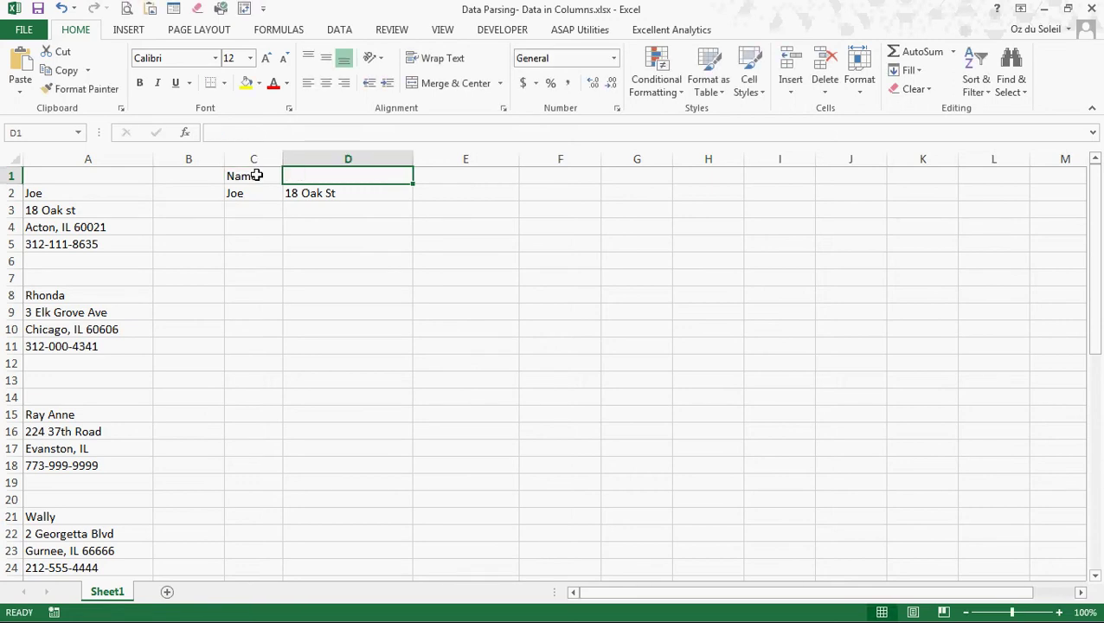
type("Street ")
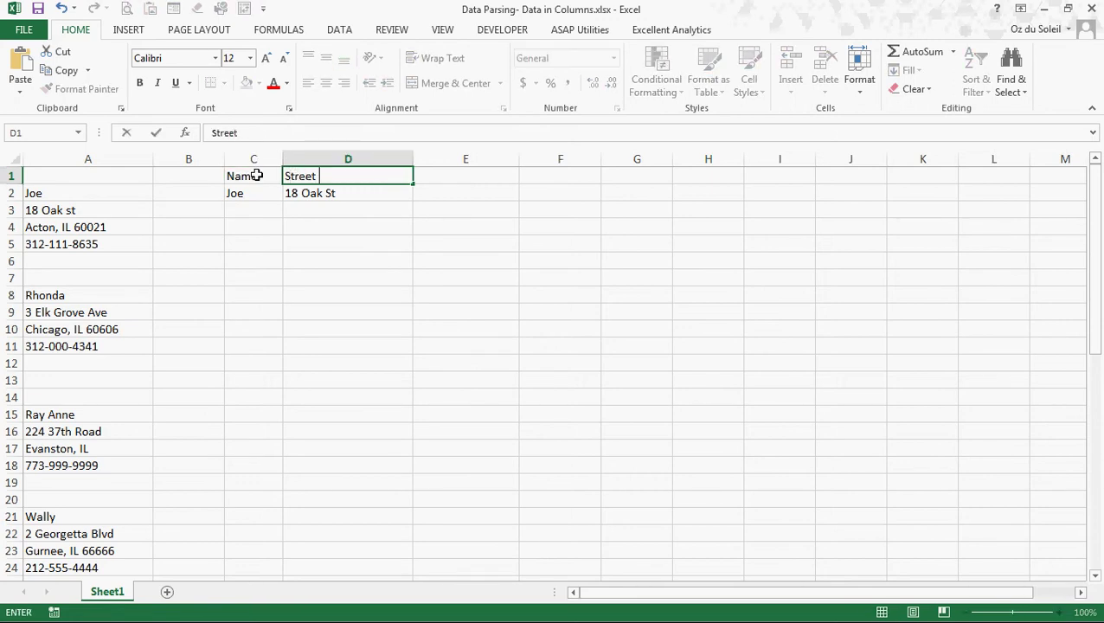
type("Address")
key("Tab")
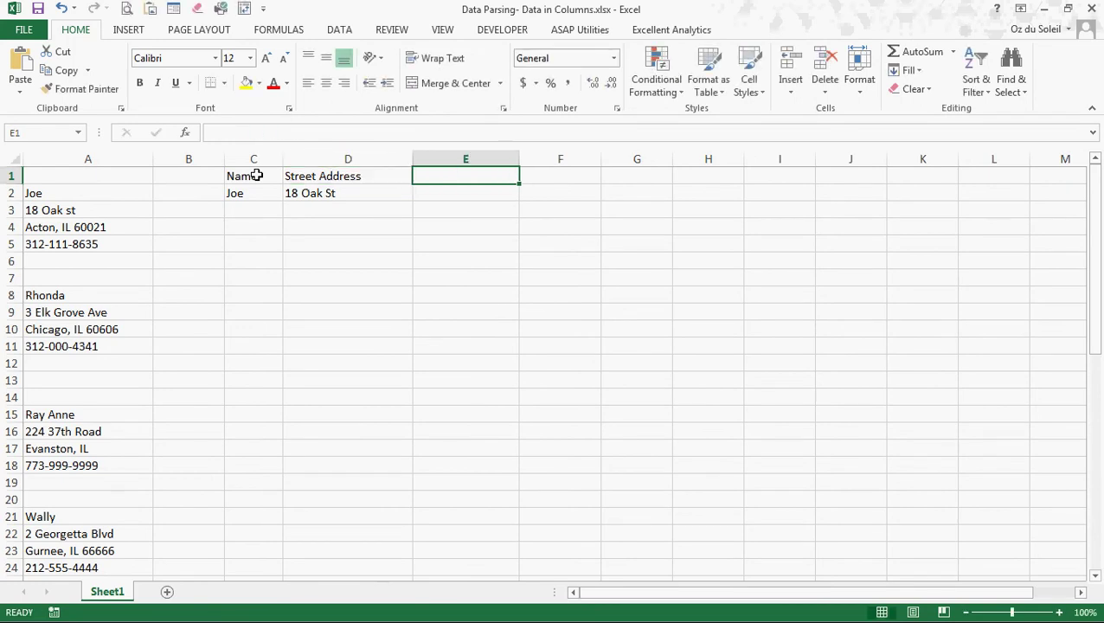
type("City S")
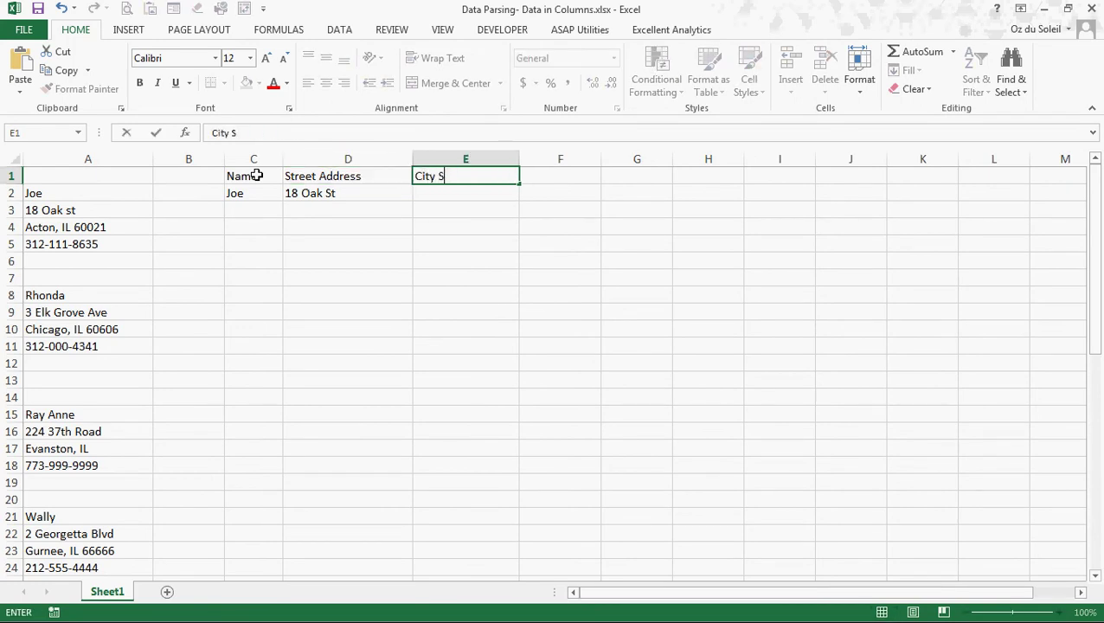
type("tate Zip")
key("Tab")
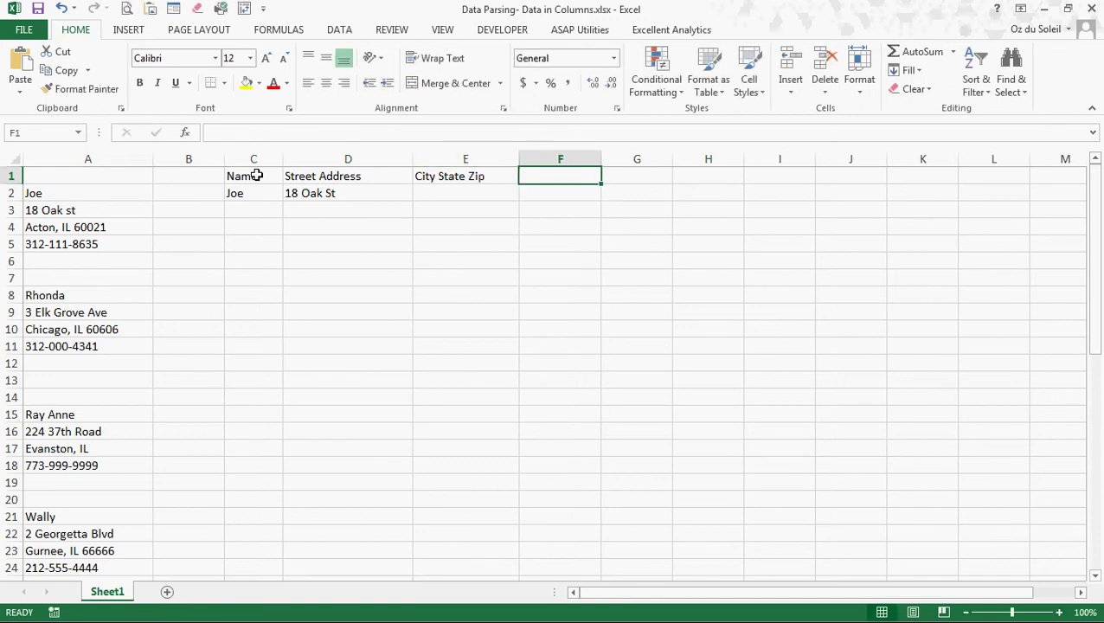
type("Phone")
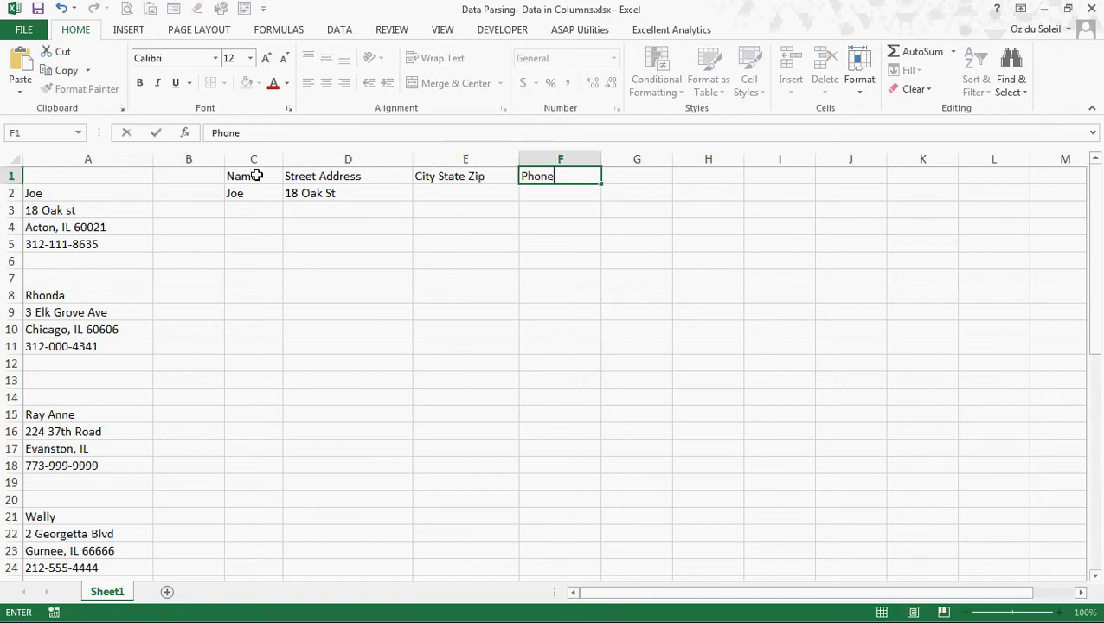
key("Return")
Delete the sample entries Joe and 18 Oak St from C2:D2
left_click_drag(247, 192, 327, 197)
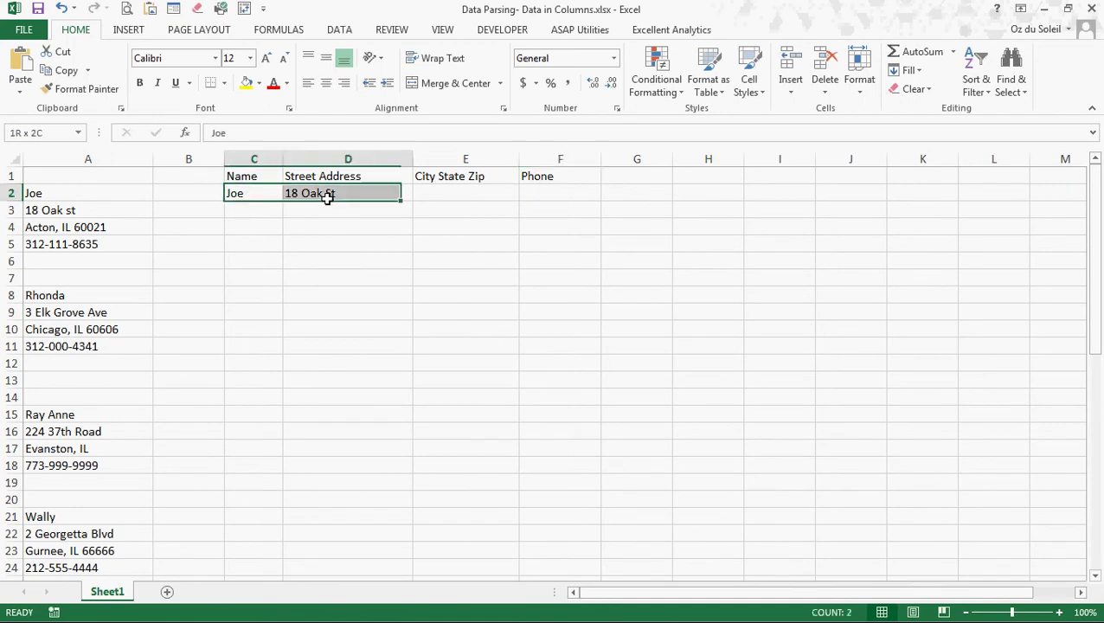
key("Delete")
left_click(253, 279)
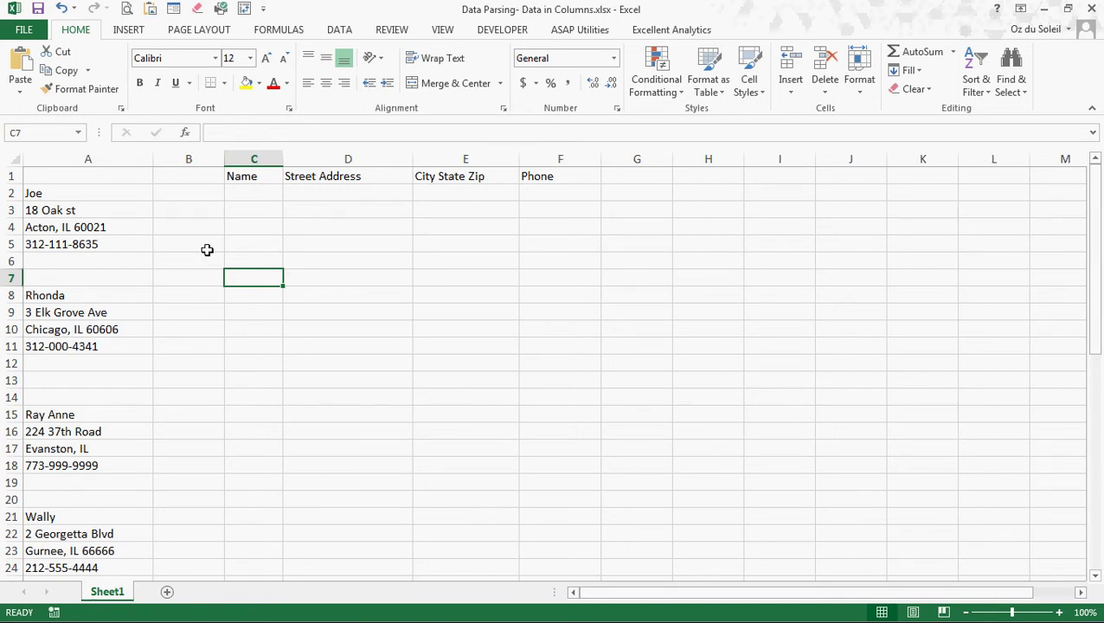
With Review inking, draw marks around blank rows 6–7, rows 12–14 and across A1
left_click(444, 32)
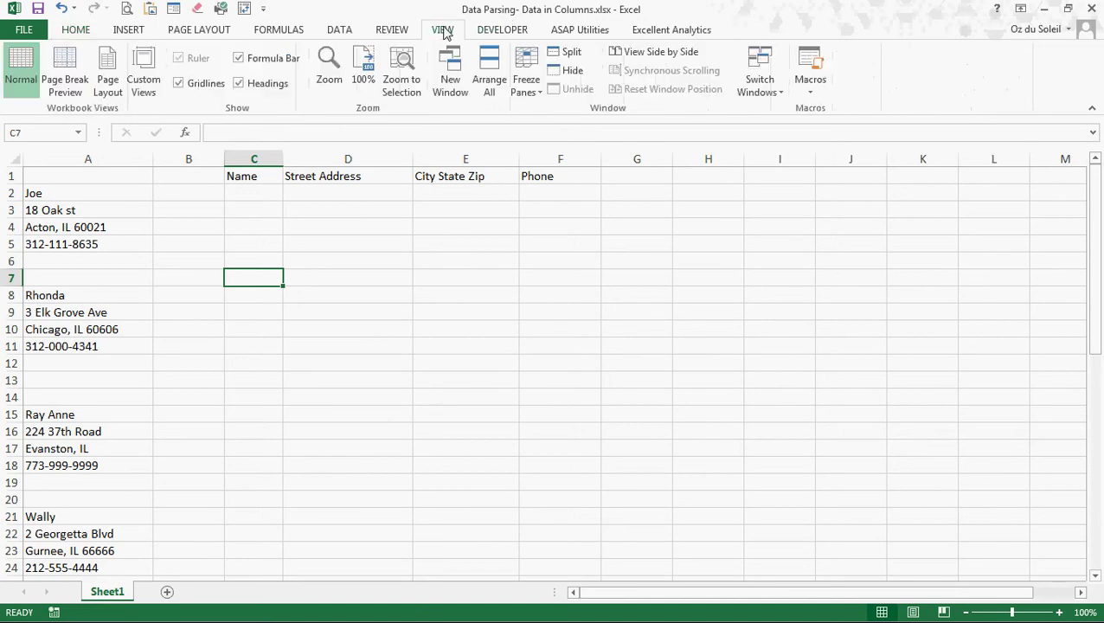
left_click(394, 34)
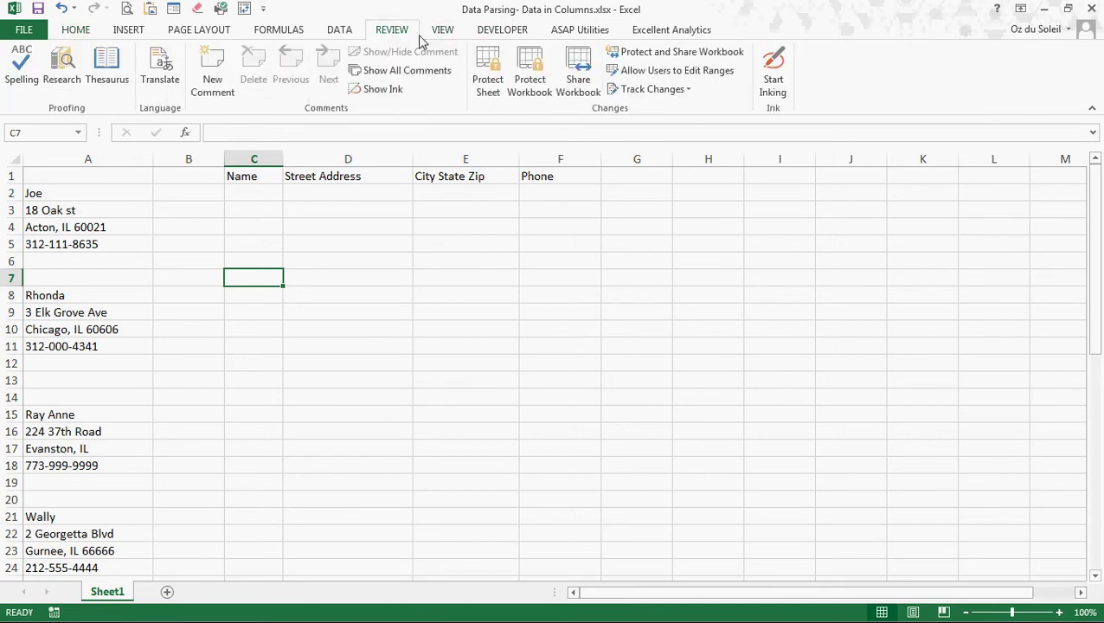
left_click(1078, 317)
right_click(771, 87)
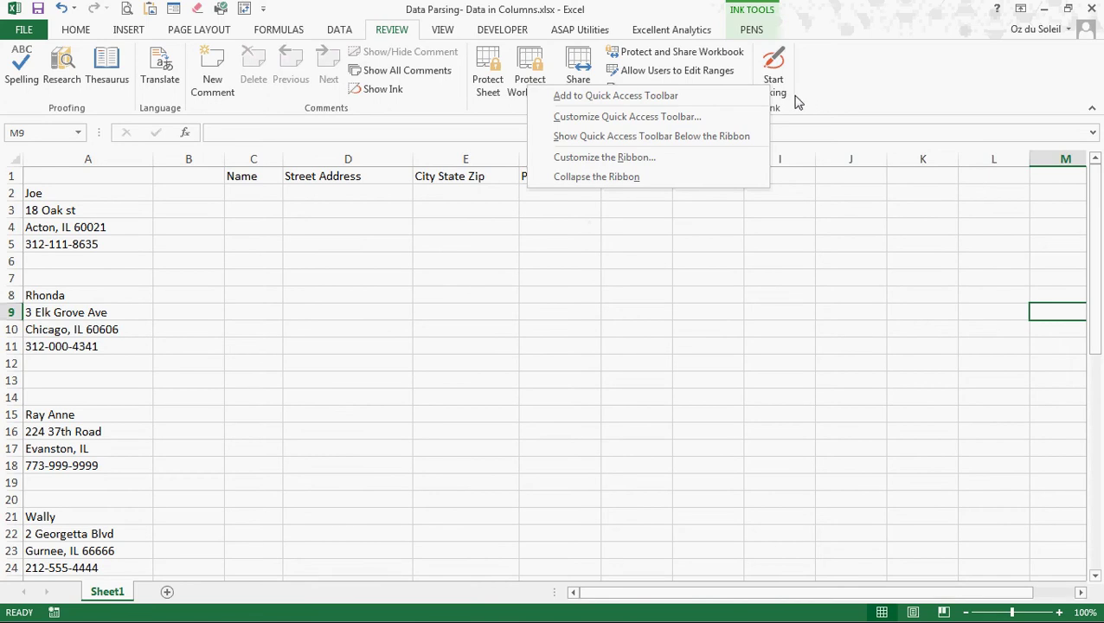
left_click(779, 69)
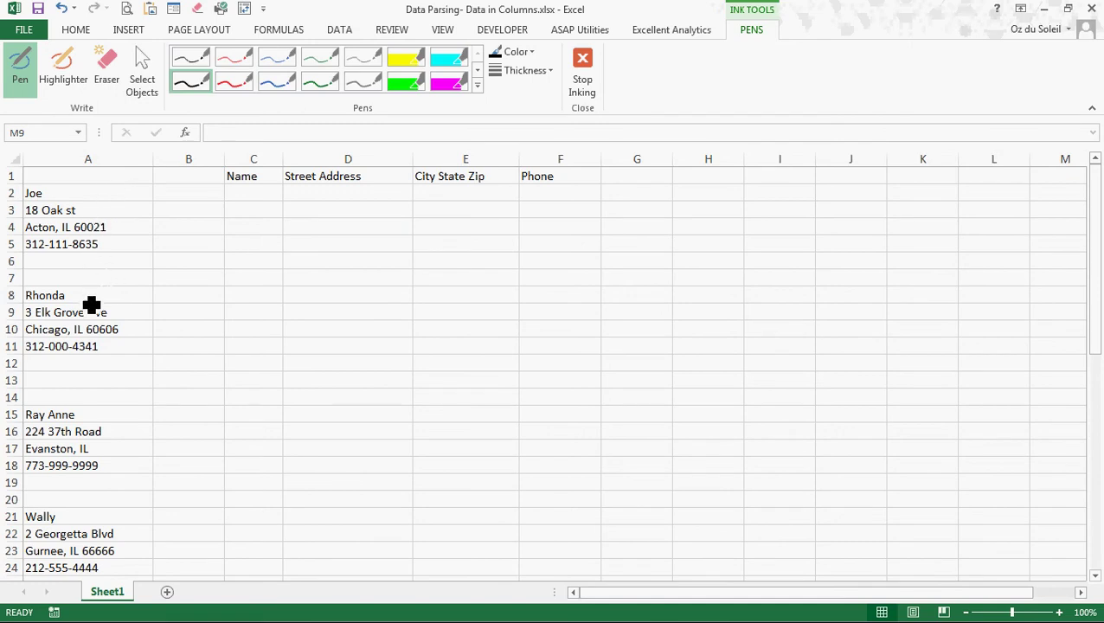
mouse_move(76, 271)
left_mouse_down()
mouse_move(71, 285)
mouse_move(80, 267)
left_mouse_up()
left_click_drag(108, 177, 67, 177)
mouse_move(69, 360)
left_mouse_down()
mouse_move(101, 377)
mouse_move(71, 399)
mouse_move(72, 381)
mouse_move(97, 378)
mouse_move(90, 396)
left_mouse_up()
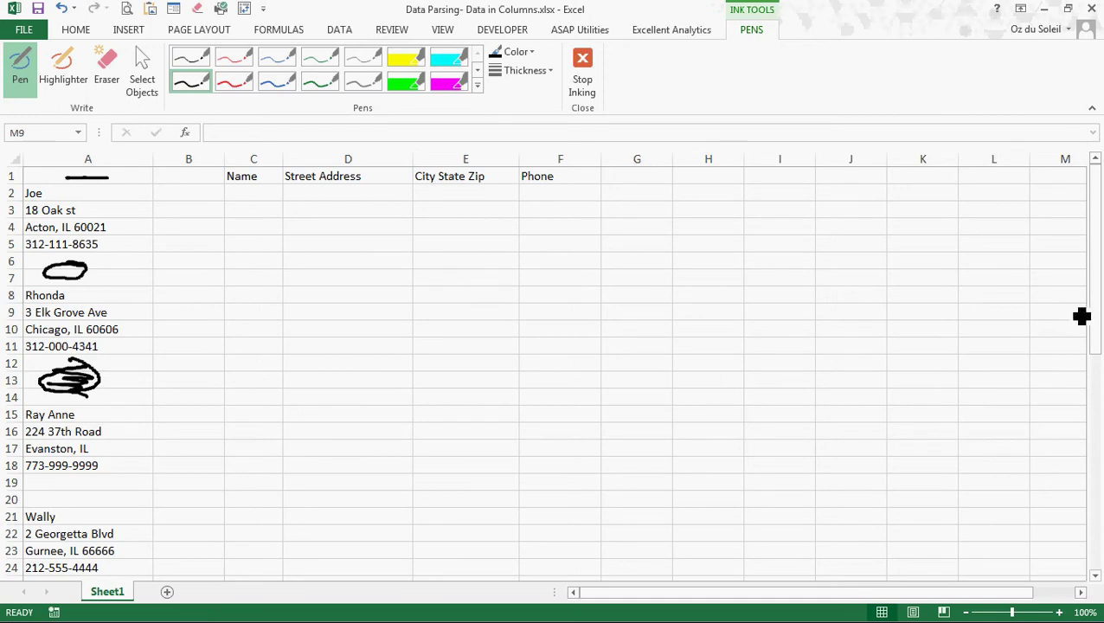
left_click(583, 71)
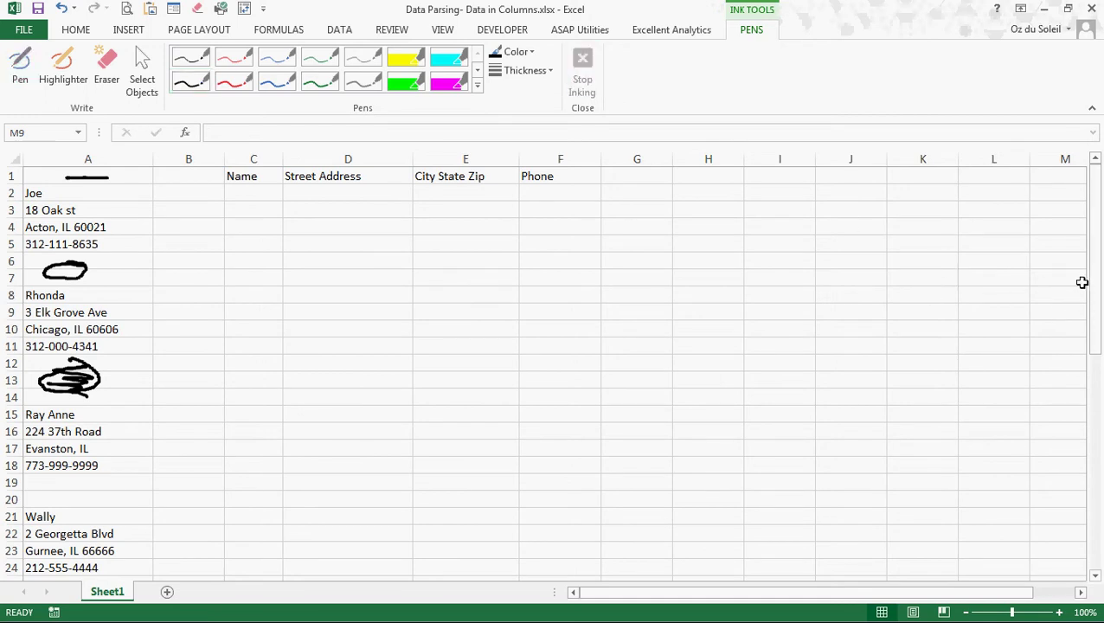
left_click_drag(1094, 288, 204, 303)
left_click_drag(1094, 348, 1092, 353)
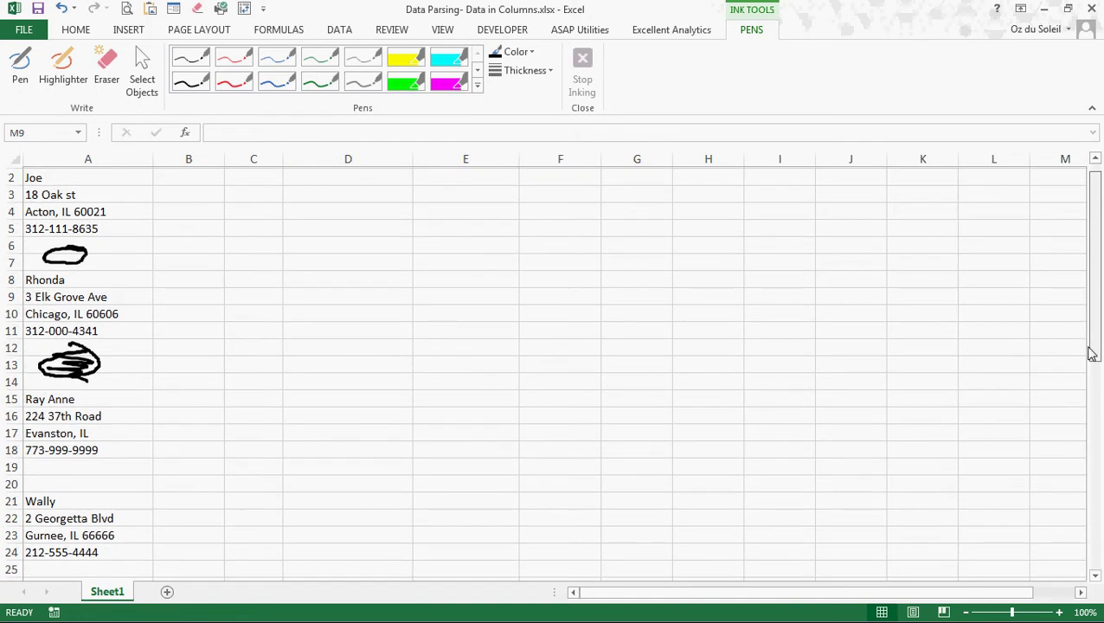
left_click_drag(1092, 353, 1075, 472)
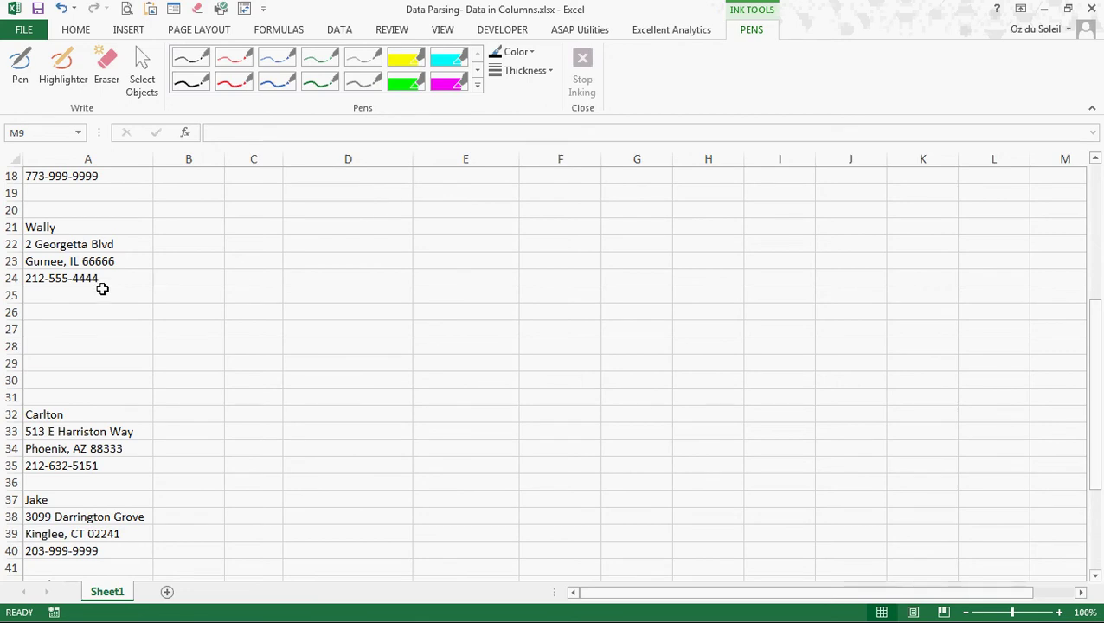
left_click_drag(83, 299, 92, 399)
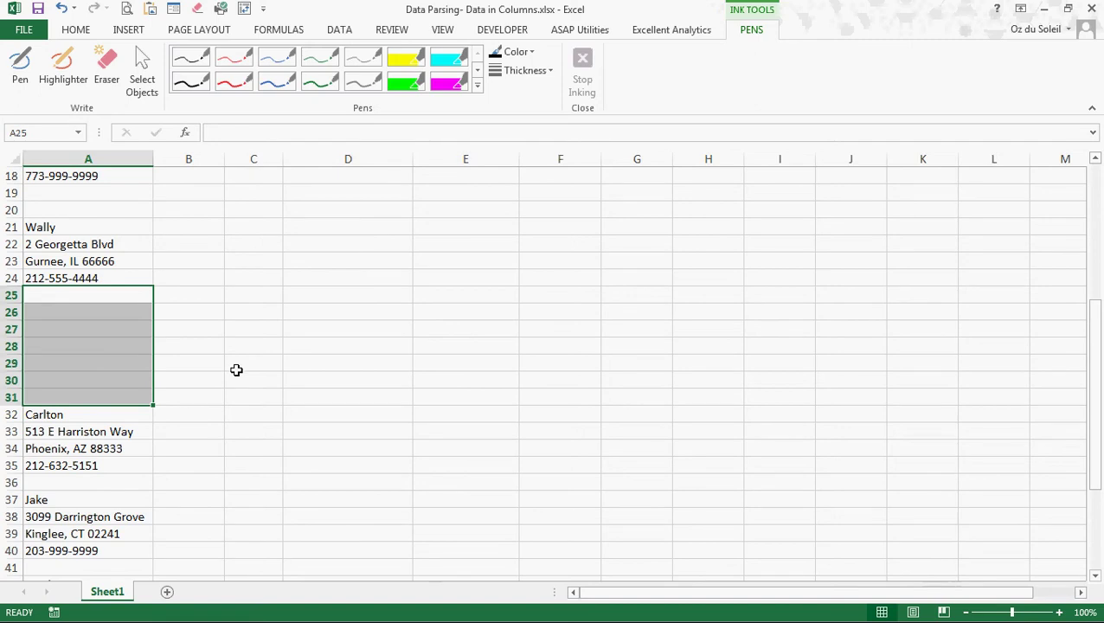
Erase the ink strokes over A1, rows 6–7 and rows 12–14 with the Eraser
left_click(242, 312)
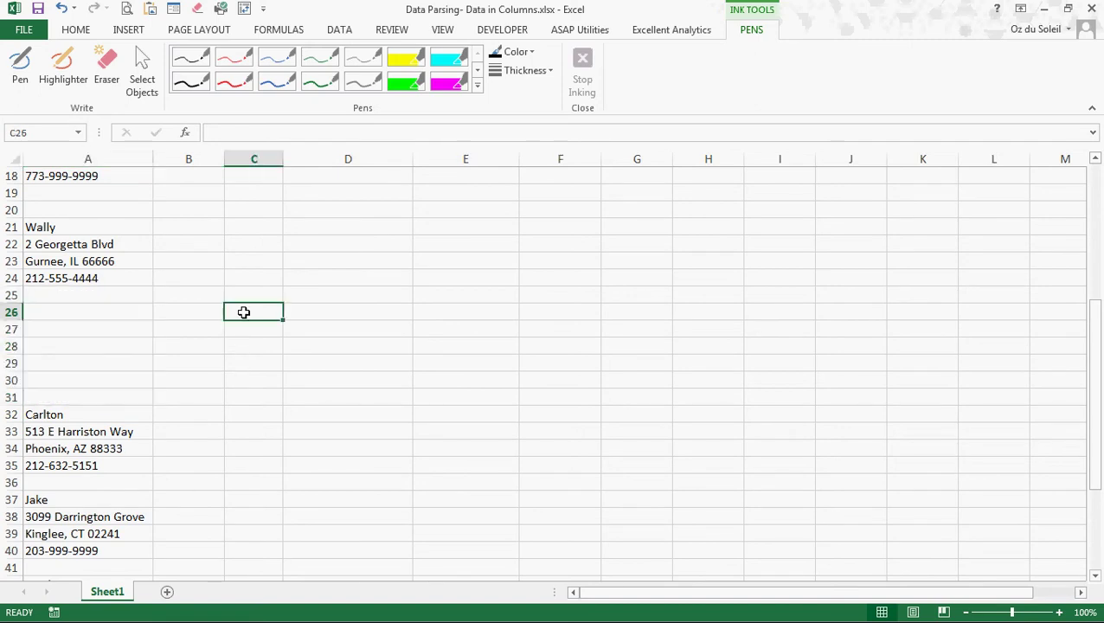
scroll(191, 327, "up", 5)
scroll(190, 328, "up", 1)
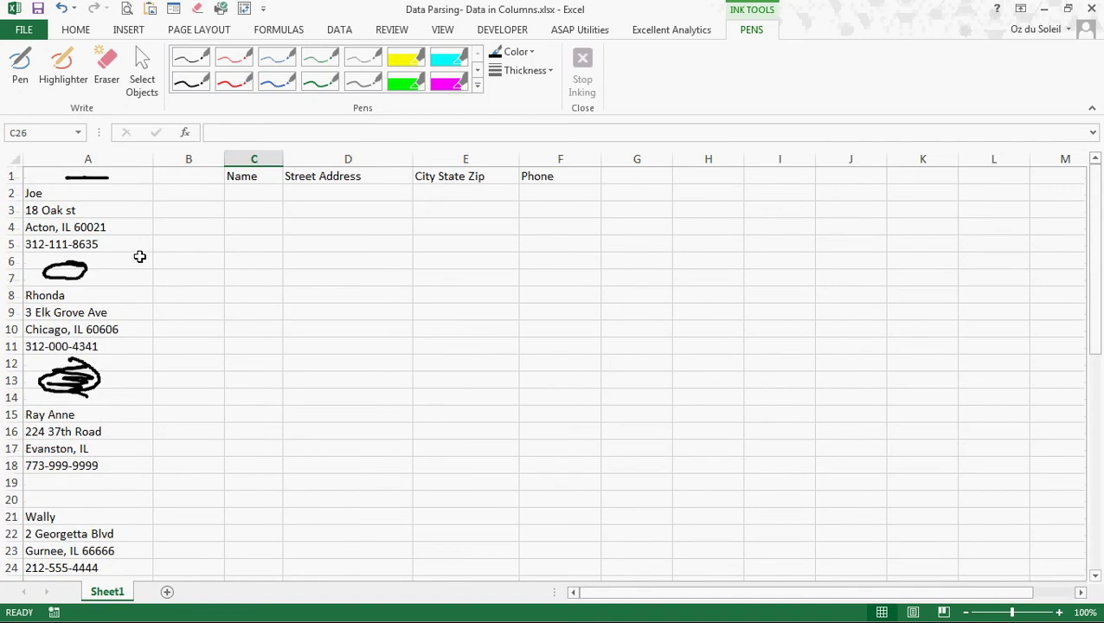
left_click(107, 69)
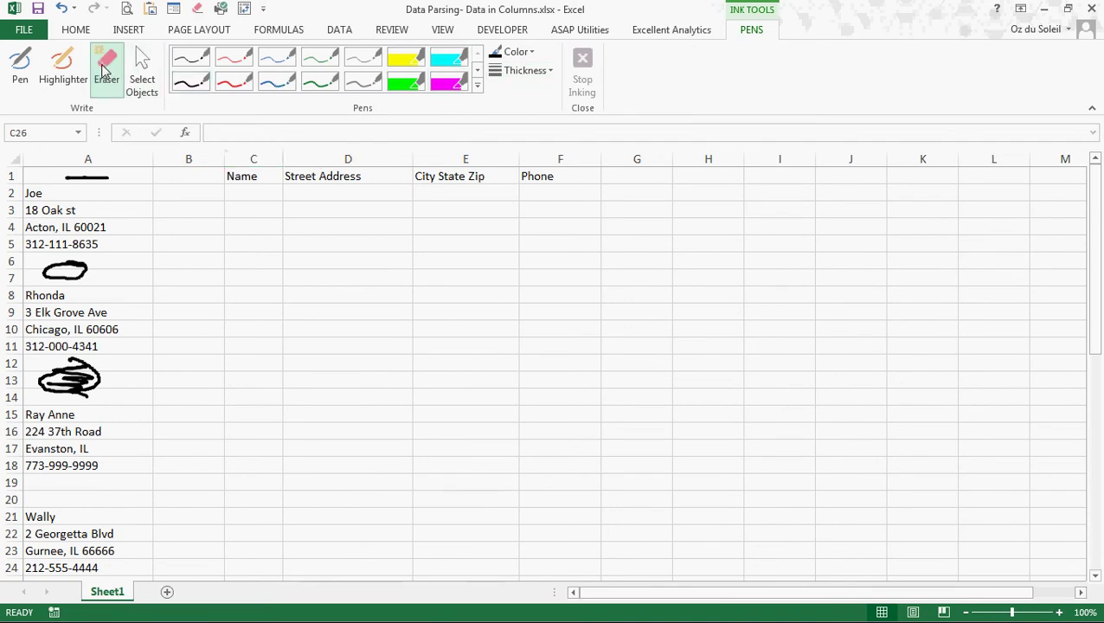
left_click(90, 177)
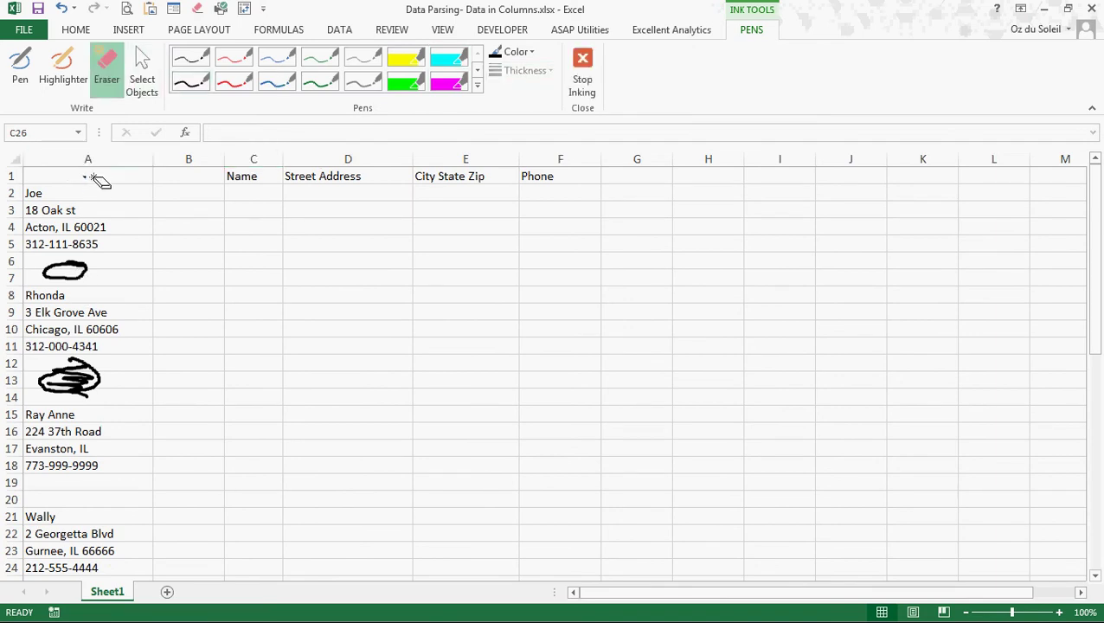
left_click(85, 272)
left_click(82, 381)
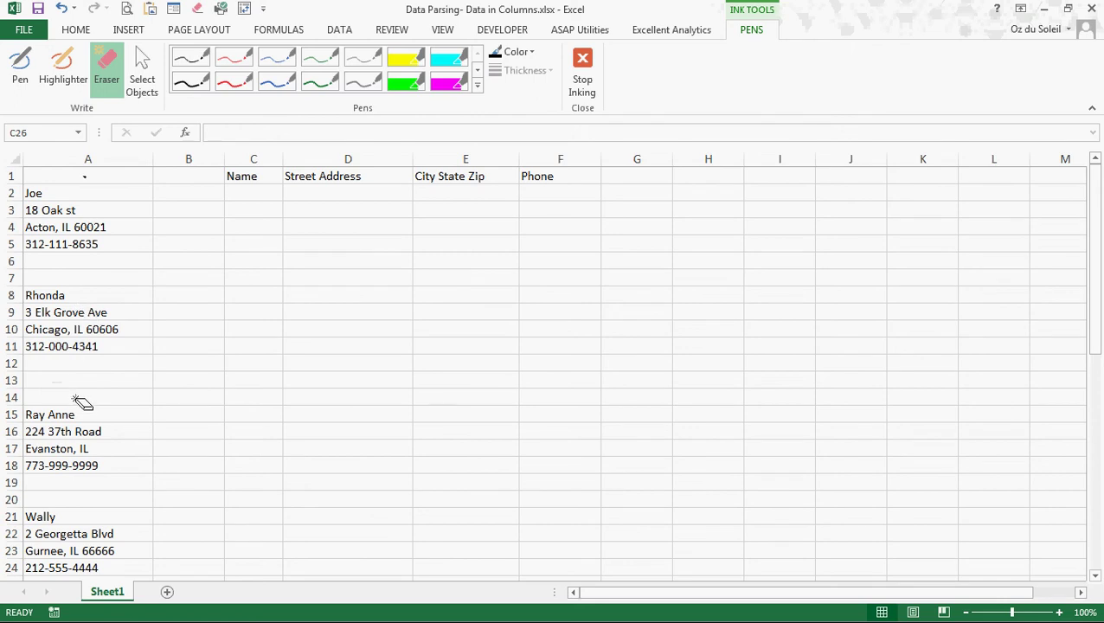
left_click(85, 178)
left_click(582, 74)
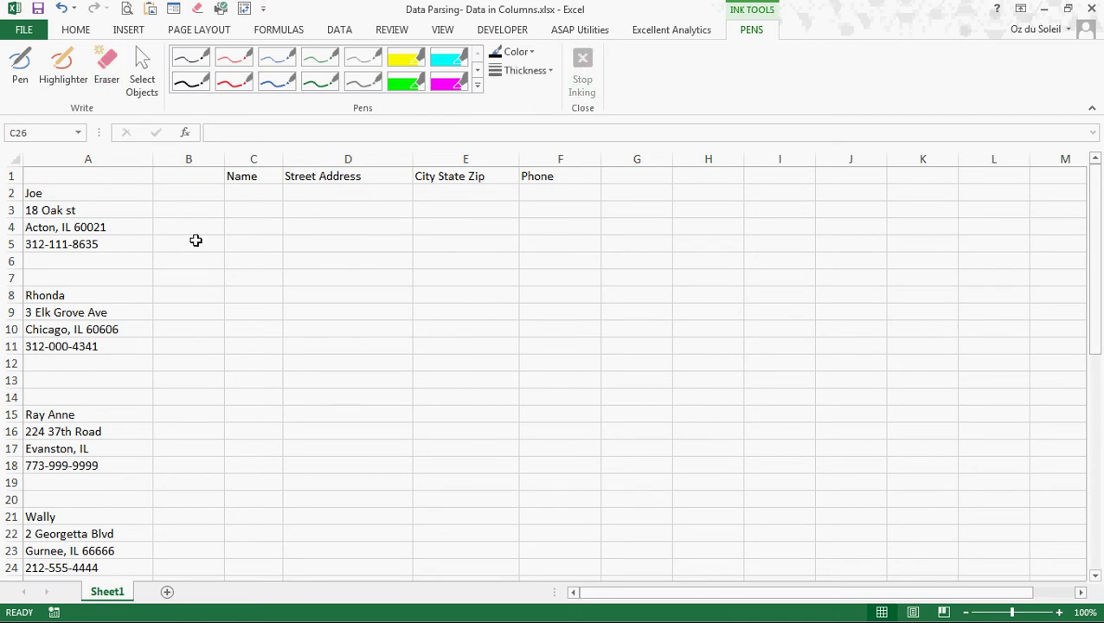
left_click(247, 195)
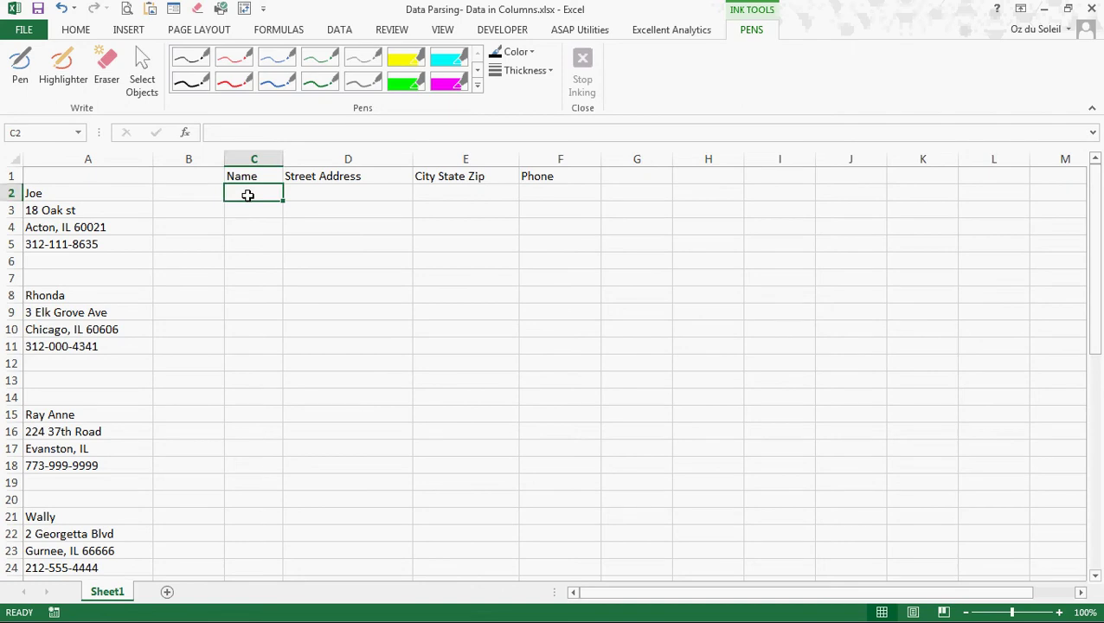
Enter =IF(AND(A2<>"",A1=""),A2,"") in C2 to return the name Joe
type("=")
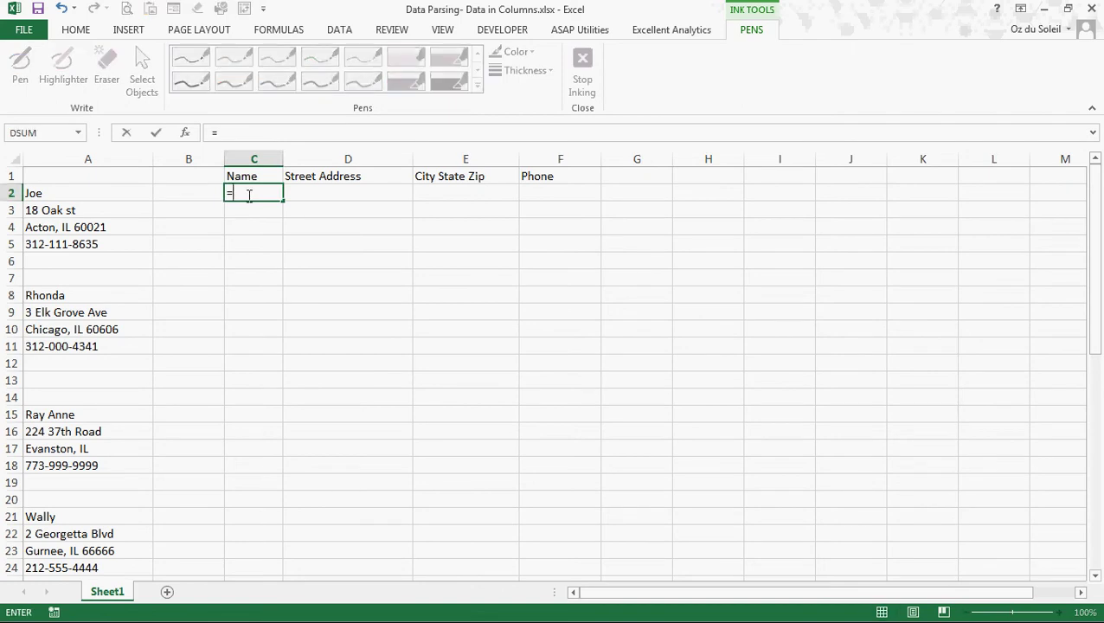
type("if")
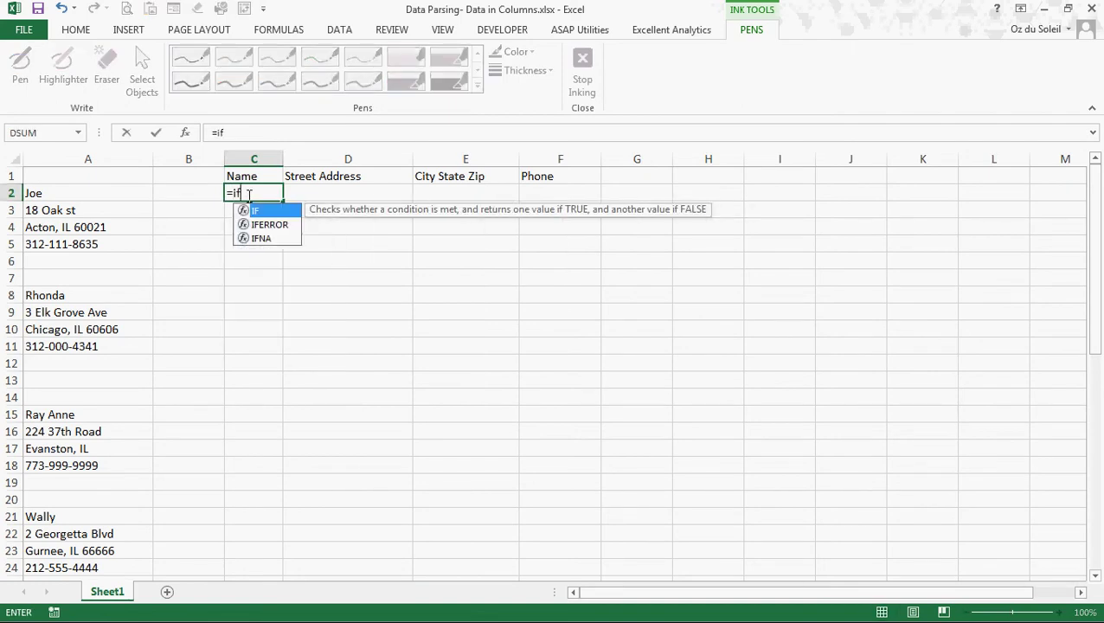
type("(")
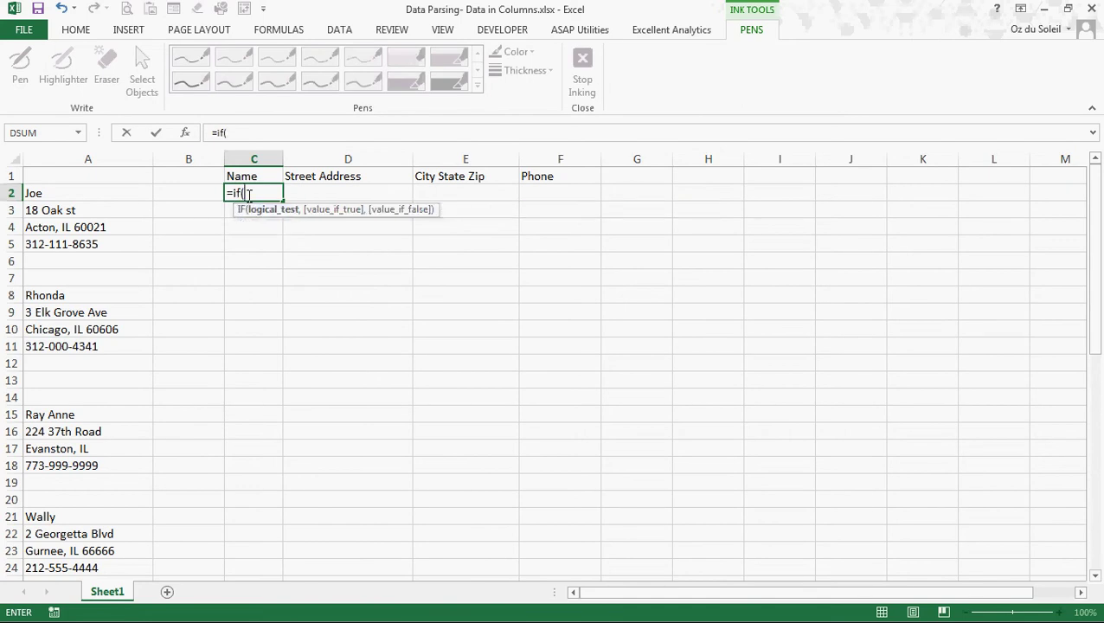
type("an")
key("Tab")
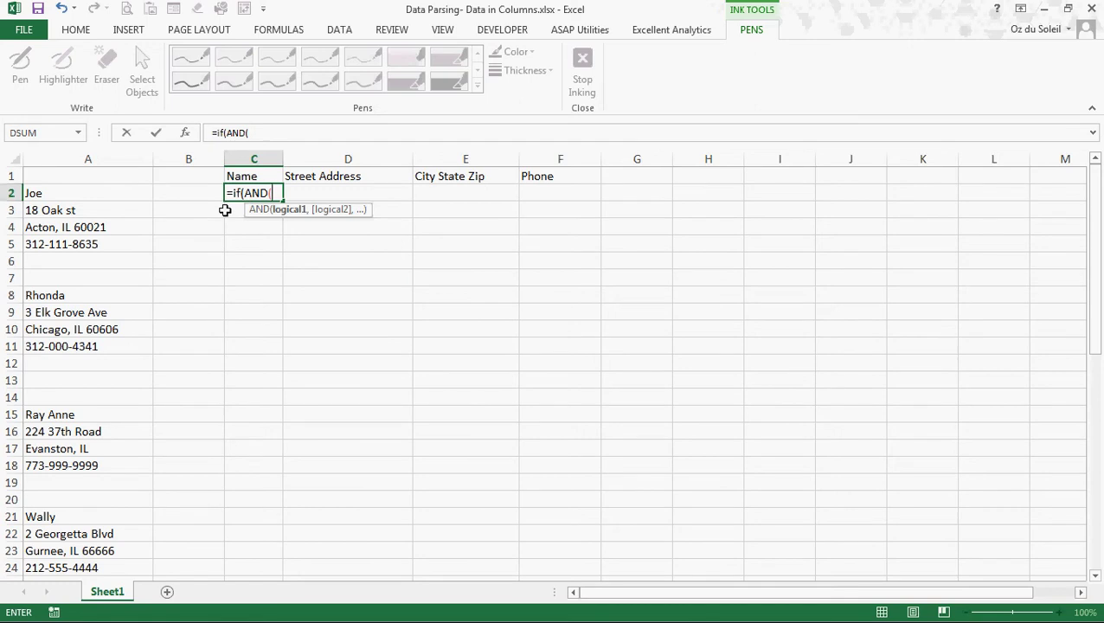
left_click(85, 194)
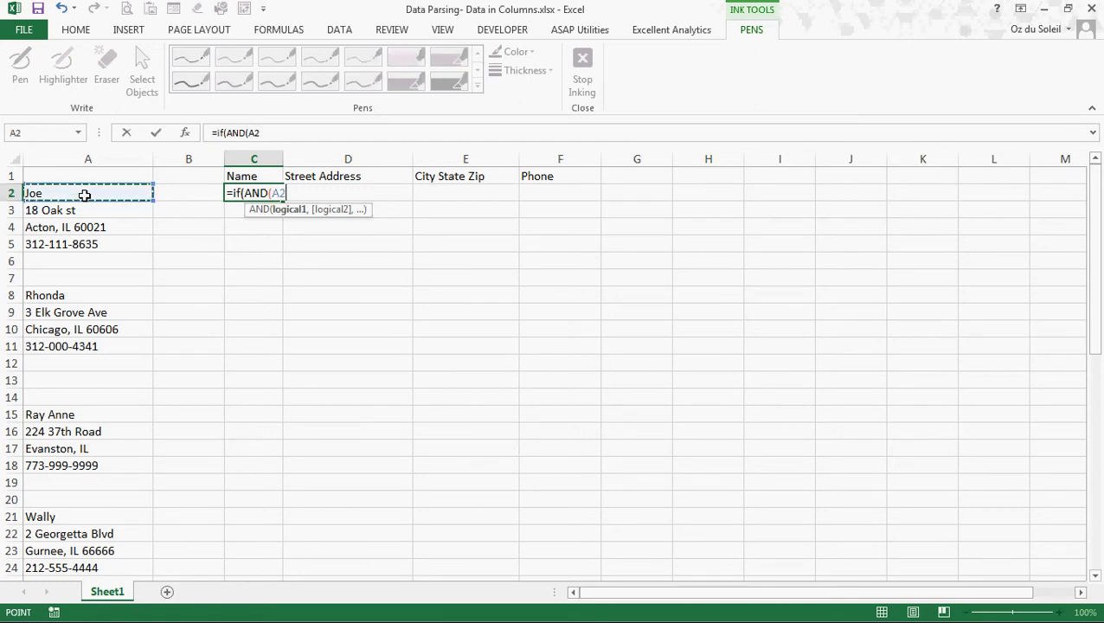
type("<>")
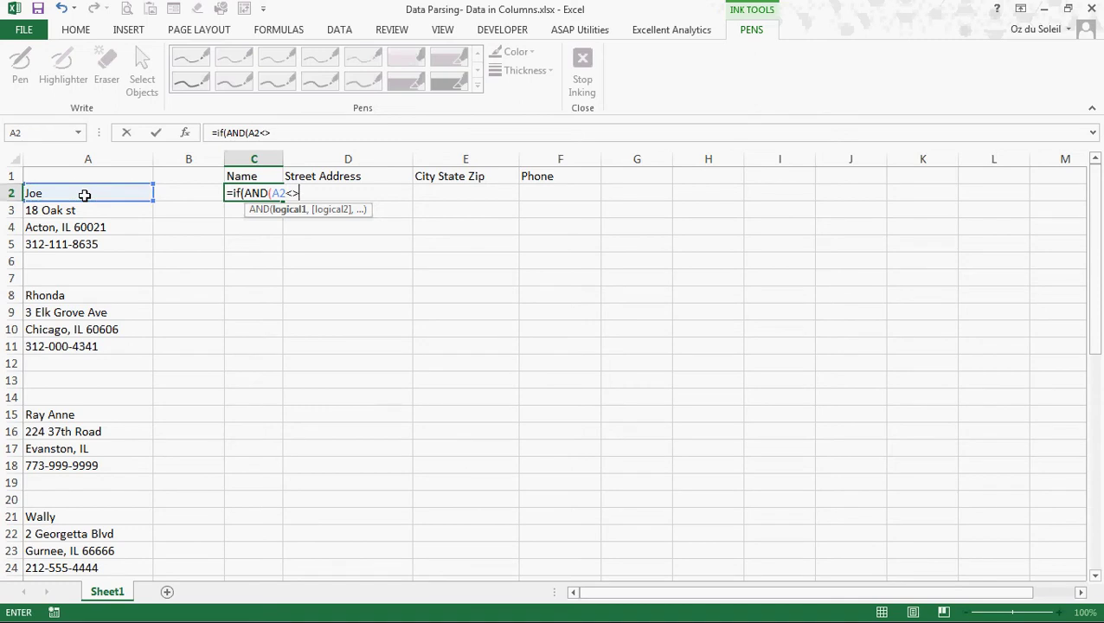
type("\"\",")
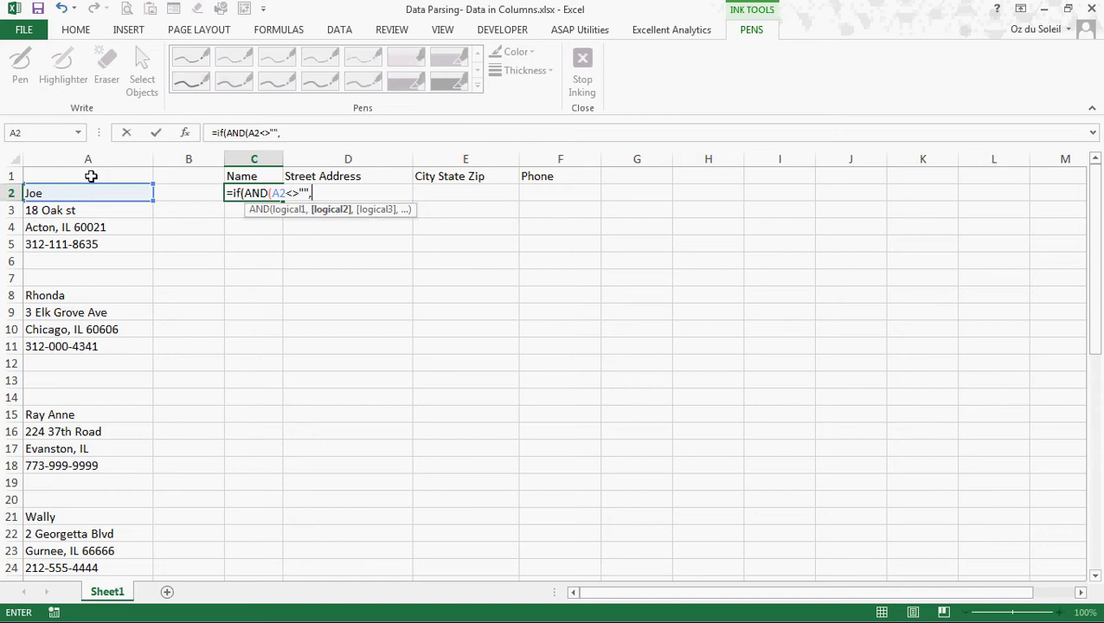
left_click(91, 176)
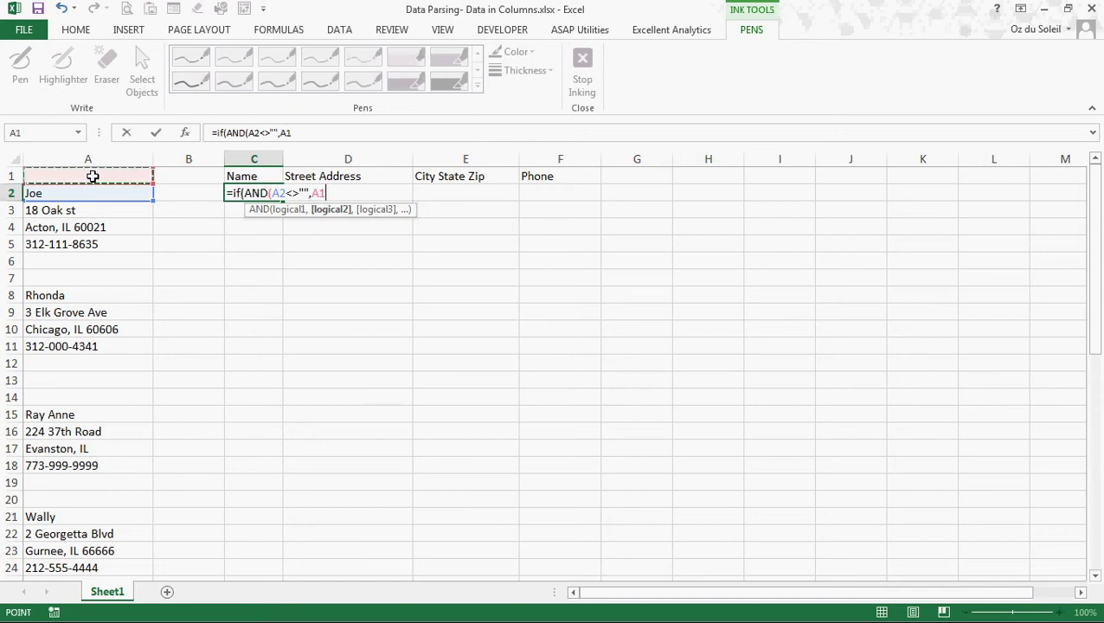
type("=\"\")")
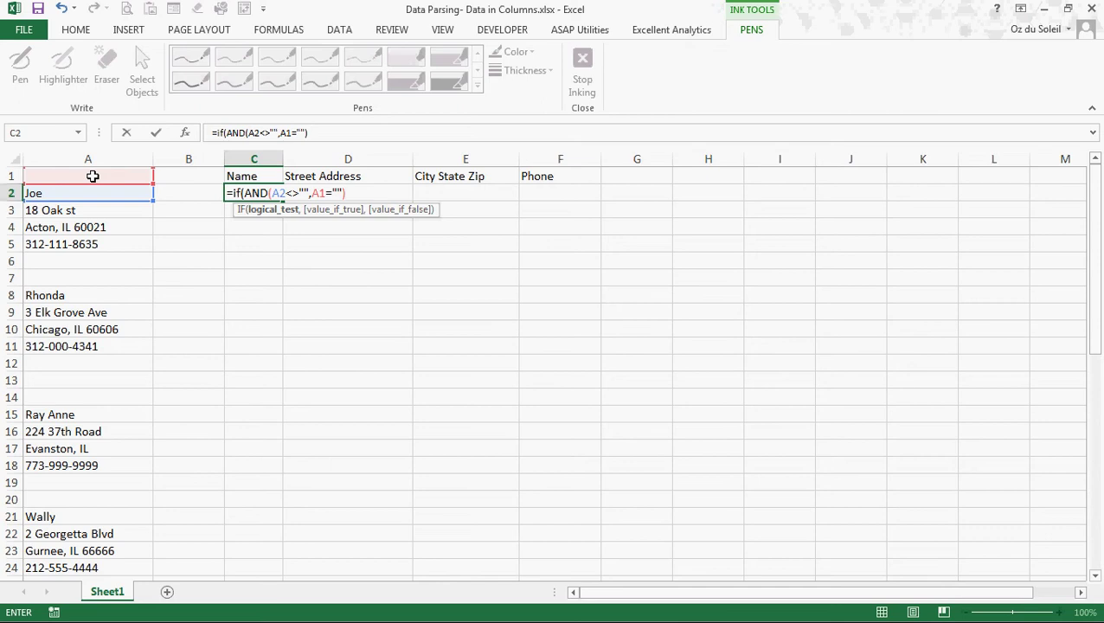
type(",")
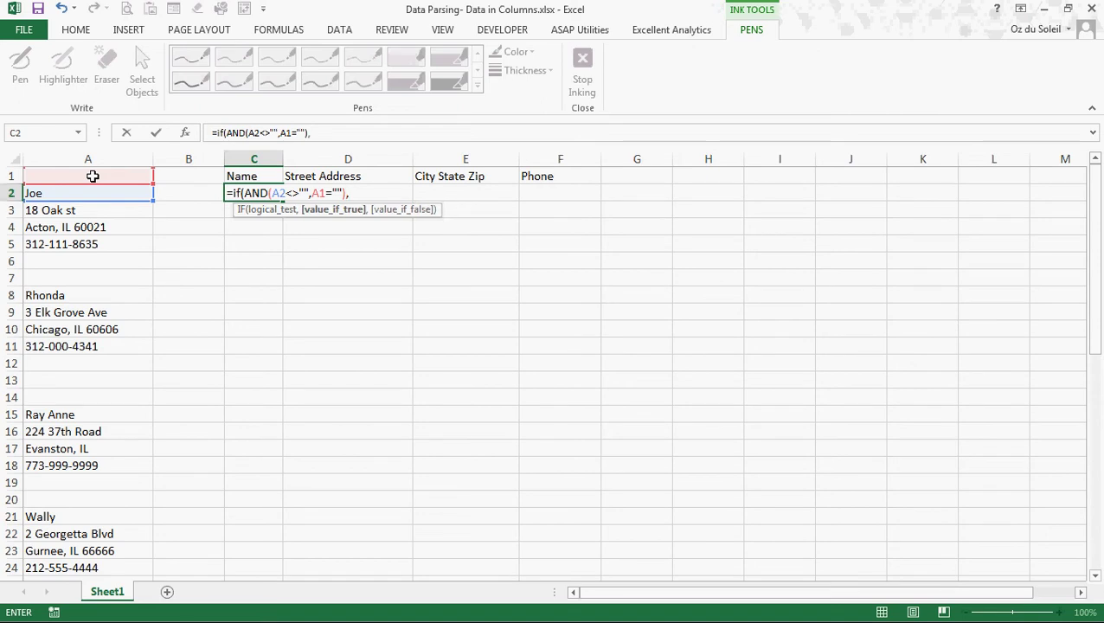
type("a2,")
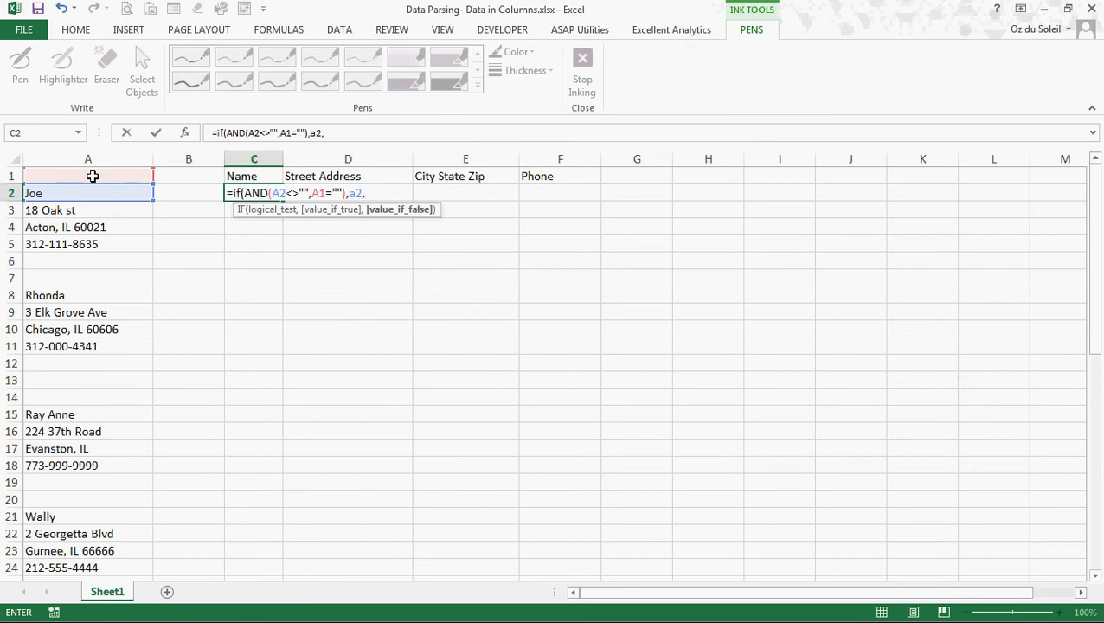
type("\"\")")
key("Return")
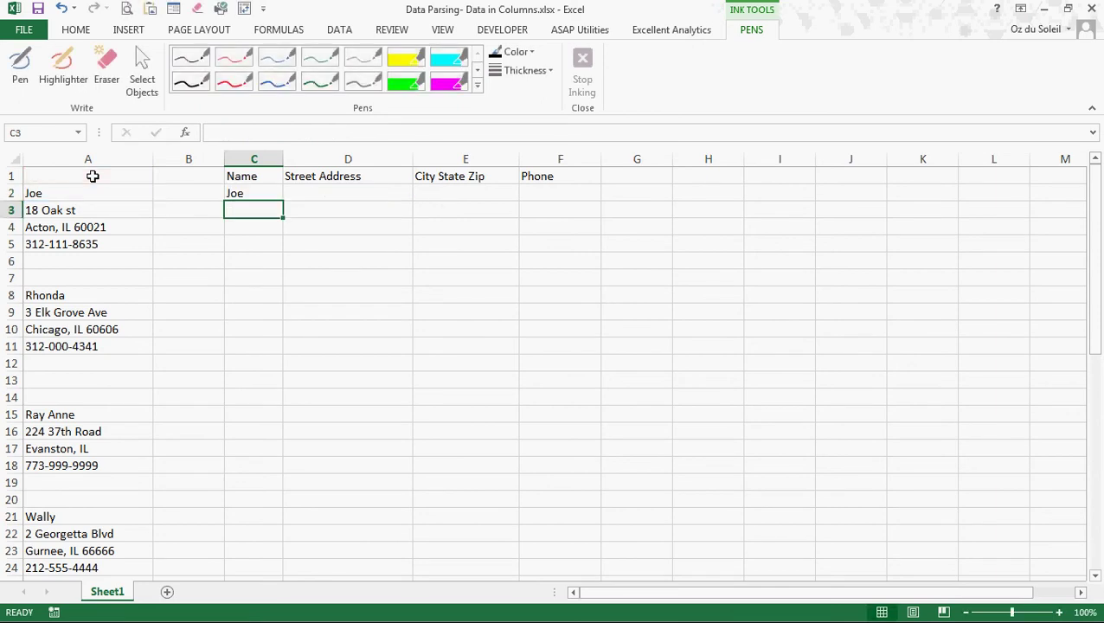
Fill the C2 formula down column C (Joe, Rhonda, Ray Anne, Wally) and narrow column C
key("Up")
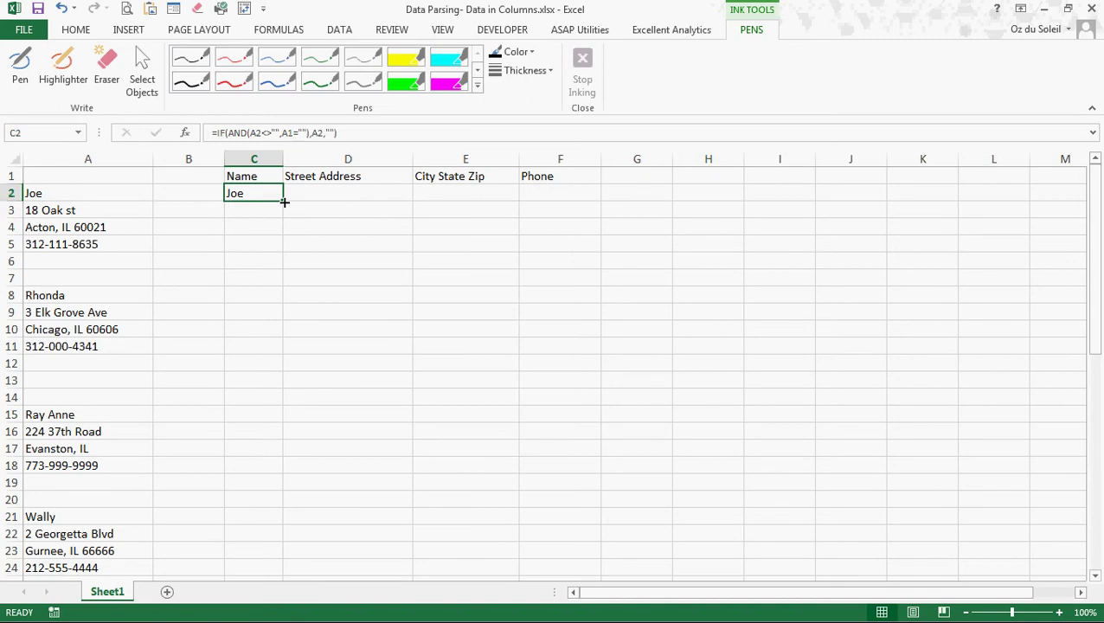
left_click_drag(285, 202, 252, 216)
scroll(333, 410, "up", 16)
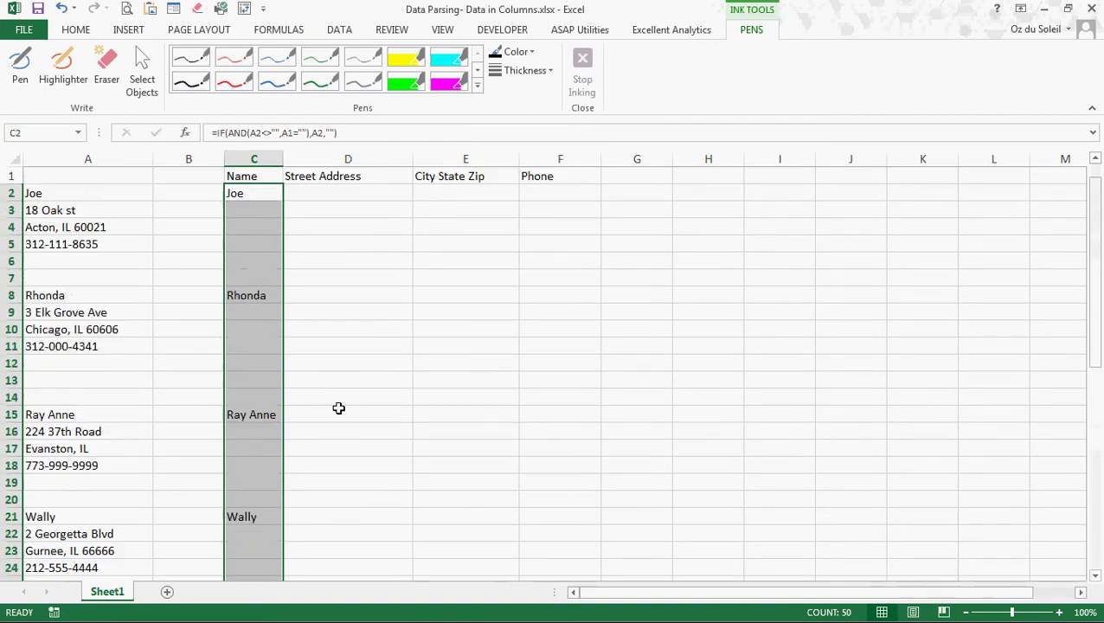
left_click_drag(283, 158, 279, 157)
left_click(344, 197)
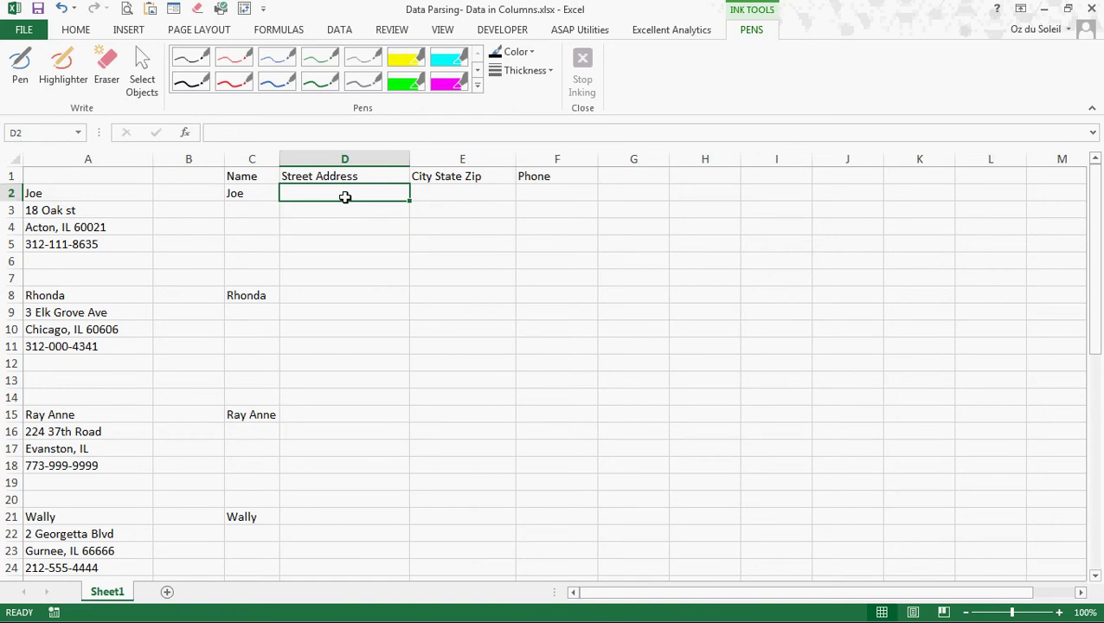
Enter =IF(C2<>"",OFFSET(C2,1,-2),"") in D2 to return 18 Oak st
type("if(")
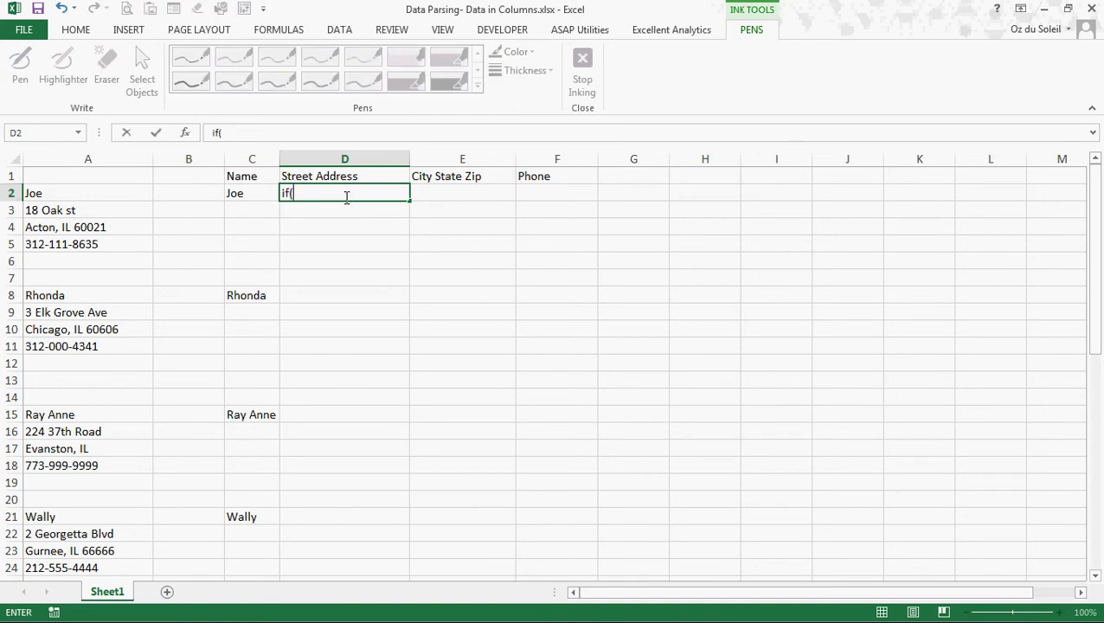
left_click(256, 195)
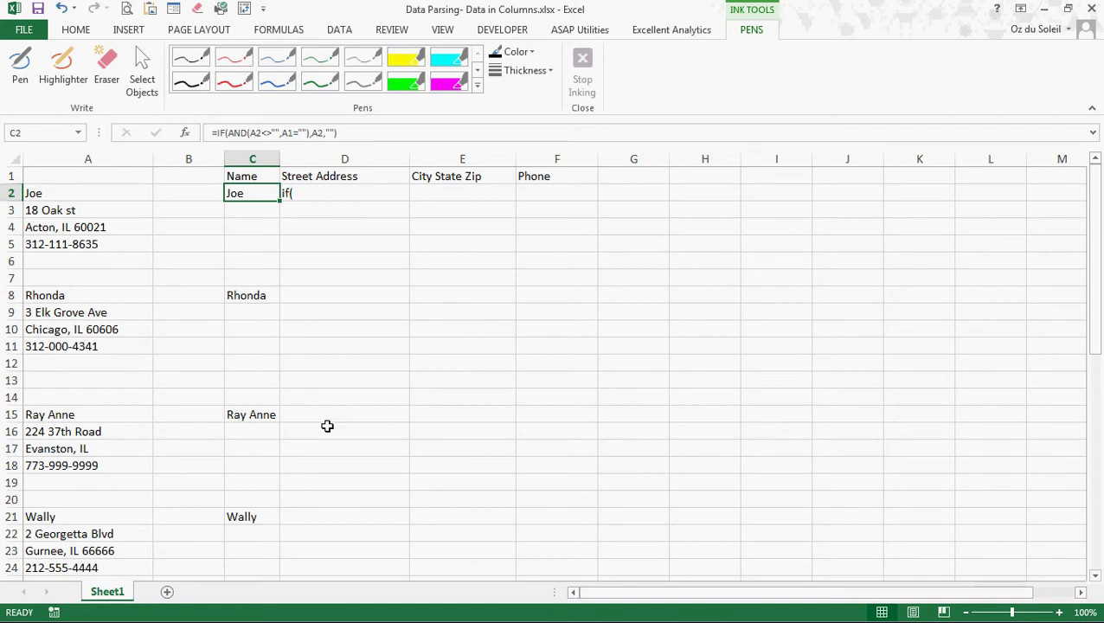
left_click(321, 269)
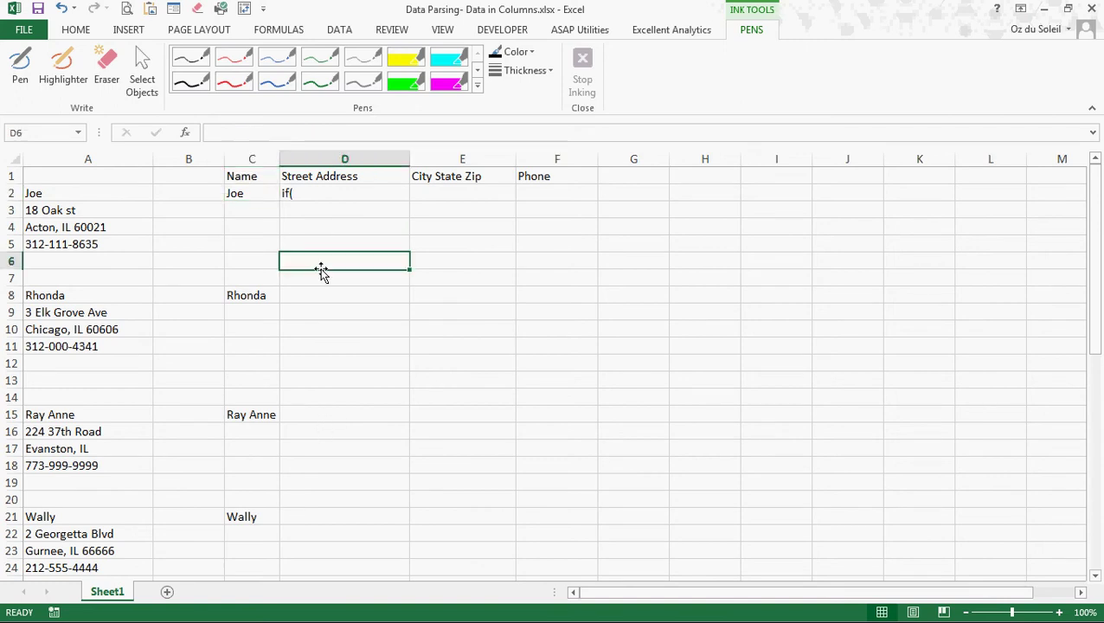
left_click(335, 196)
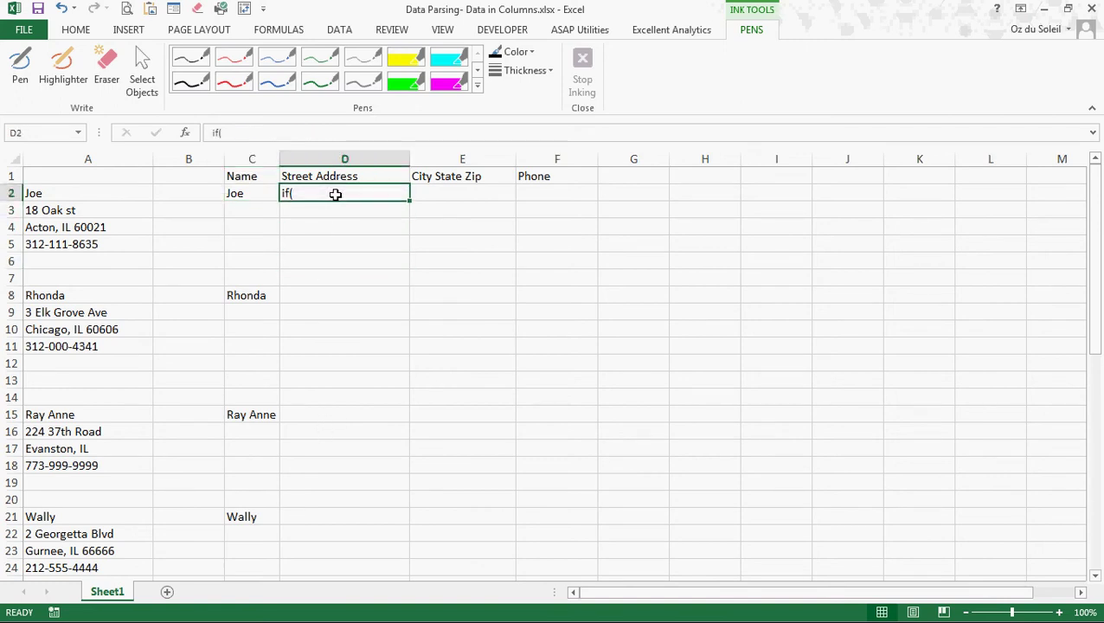
type("=if(")
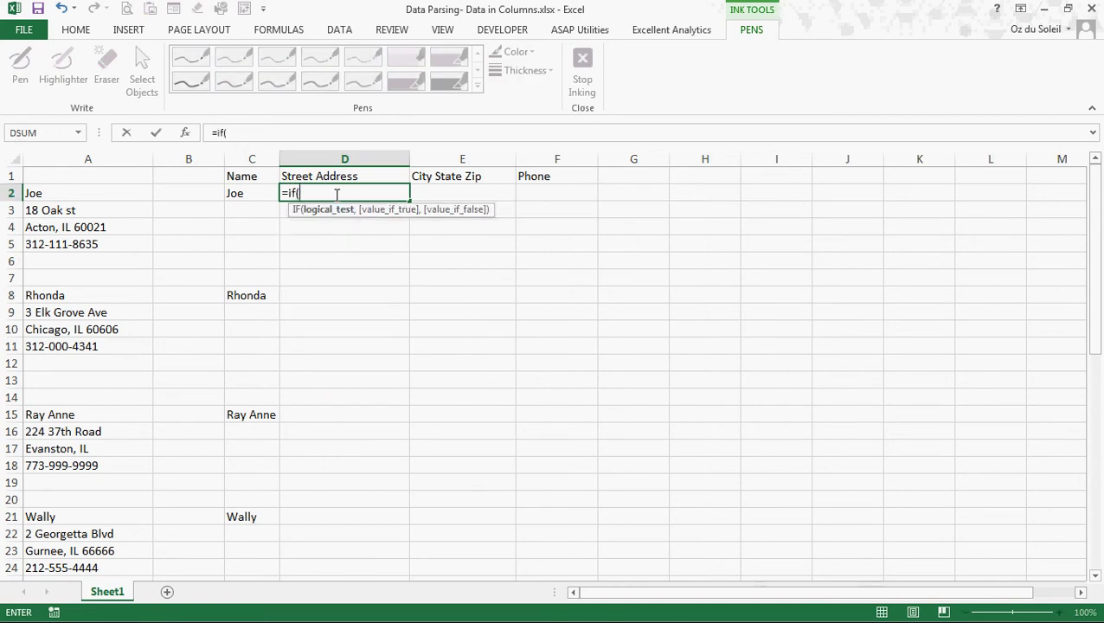
left_click(250, 193)
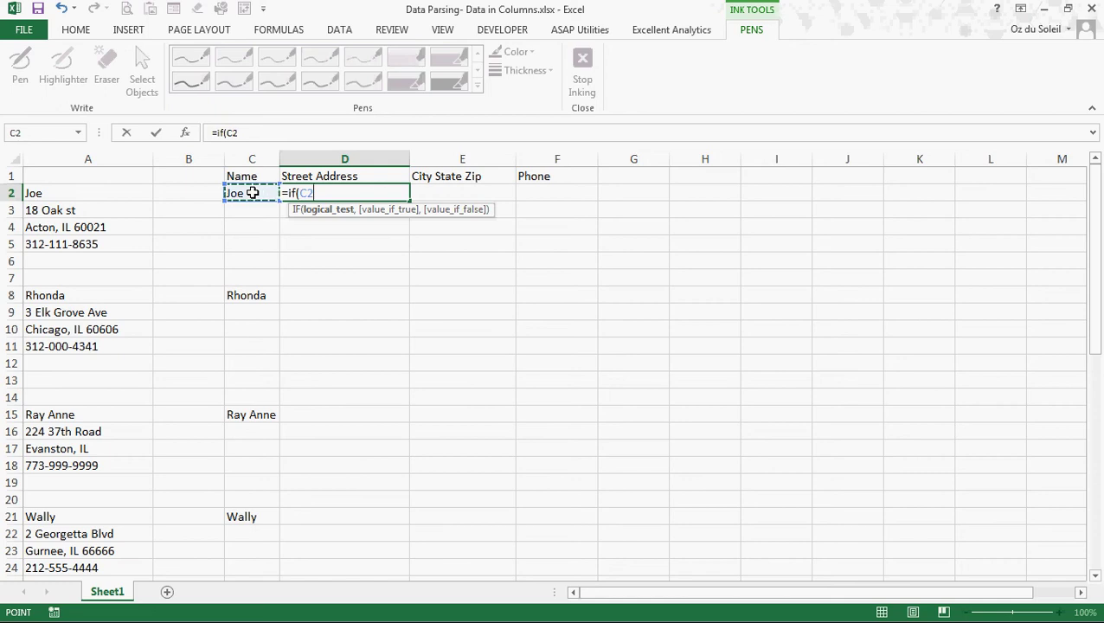
type("<>\"\"")
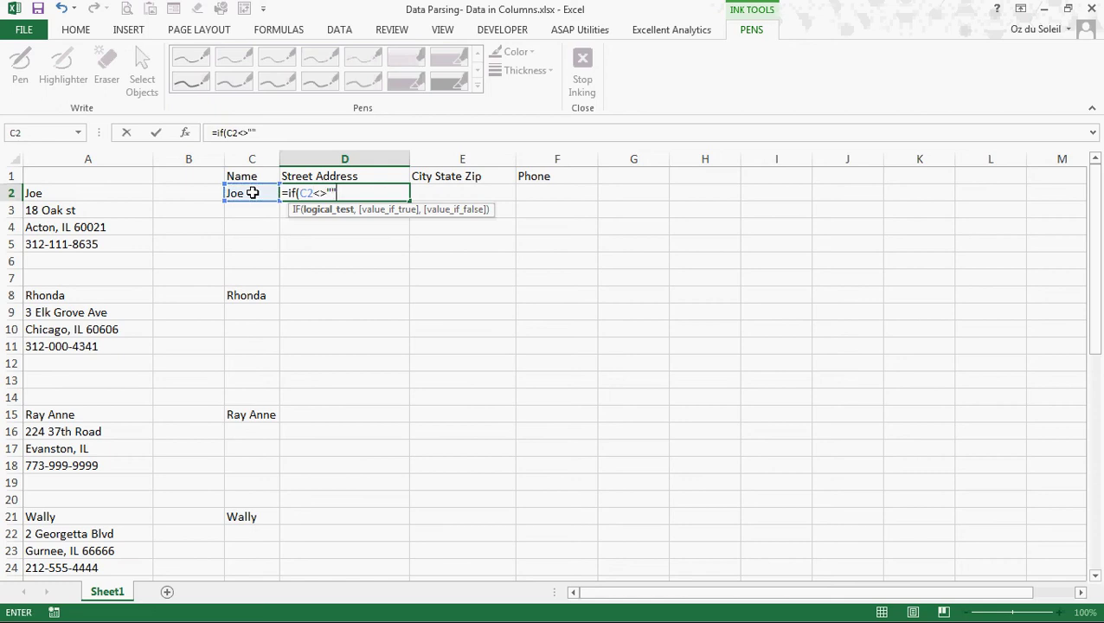
type(",offset")
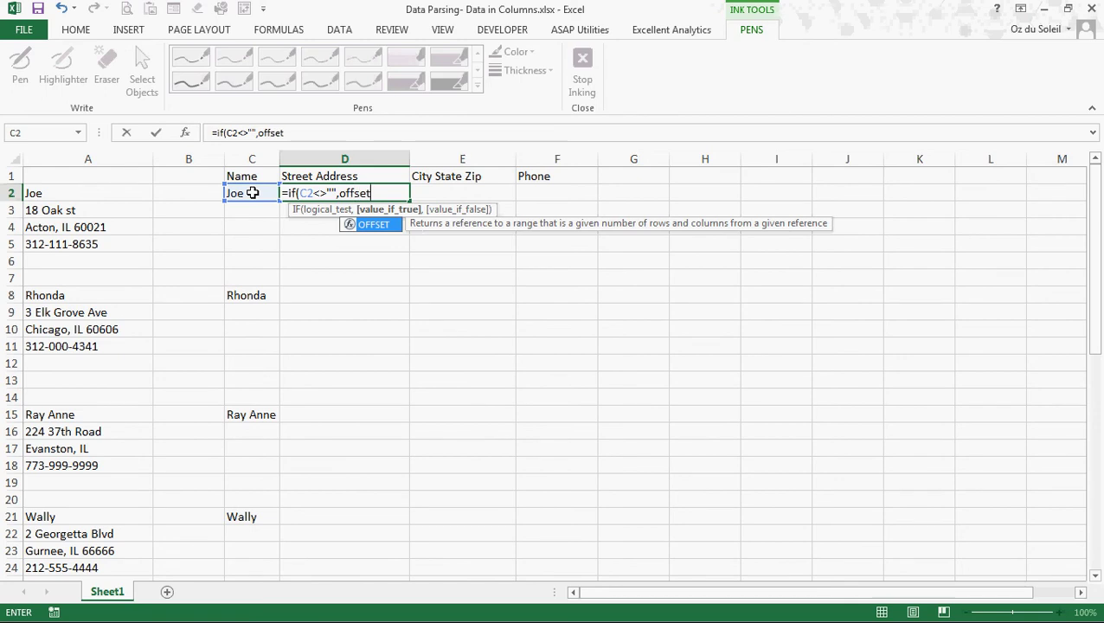
type("(")
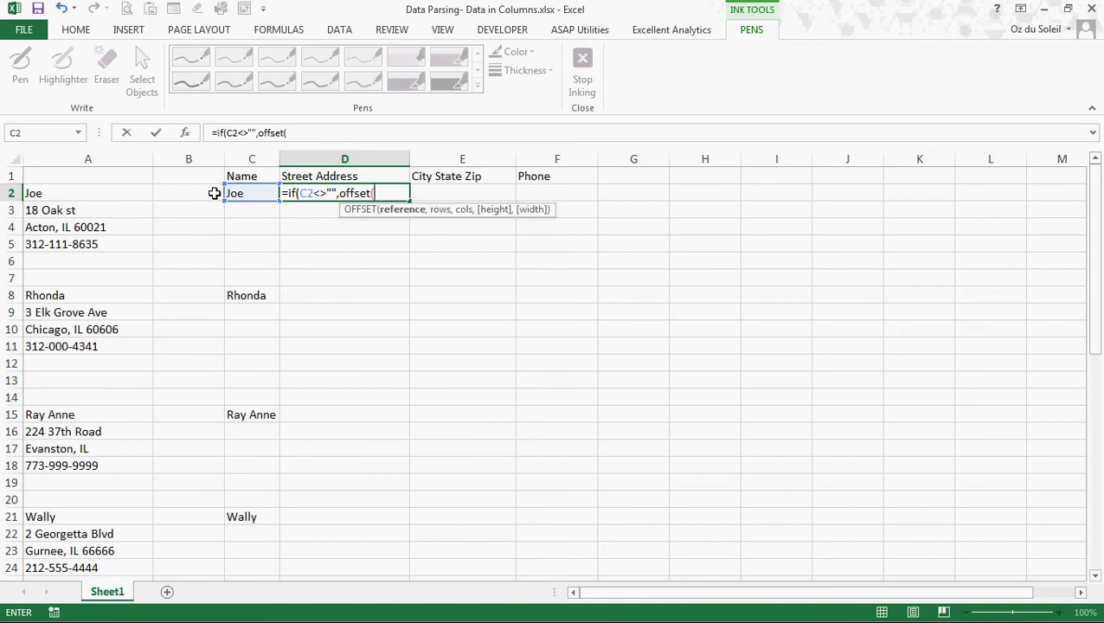
type("c2,")
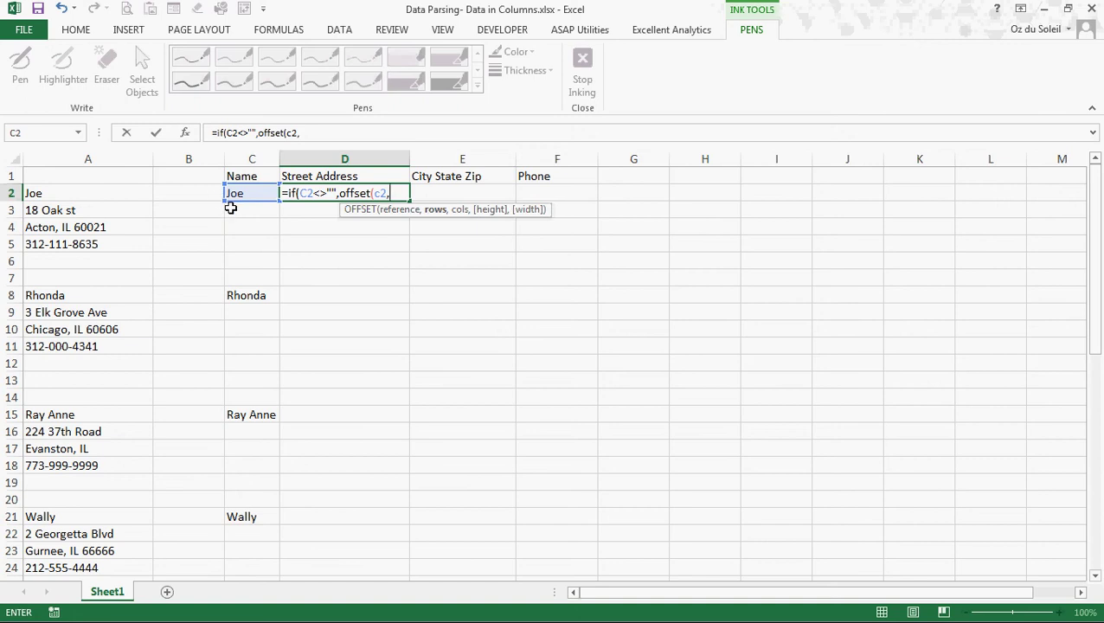
type("1,")
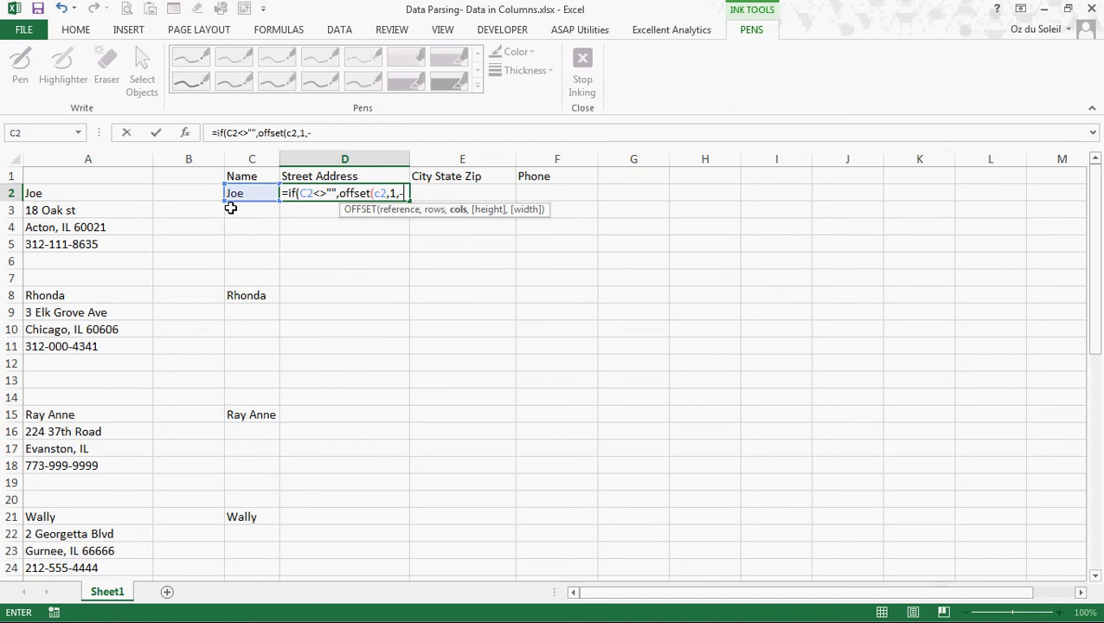
type("-2)")
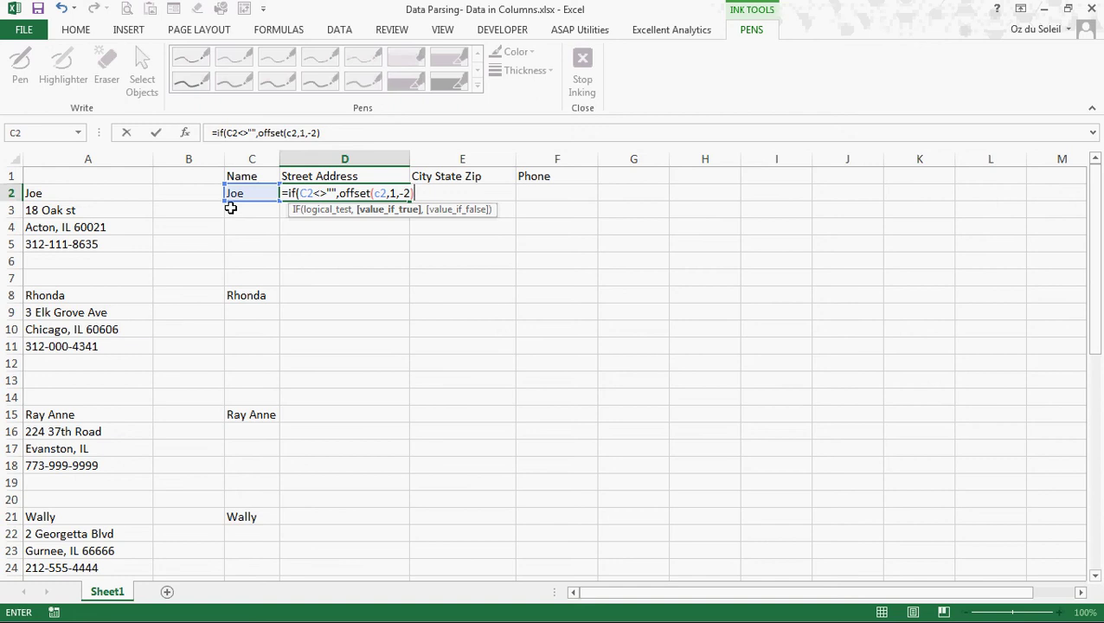
type("),\"\")")
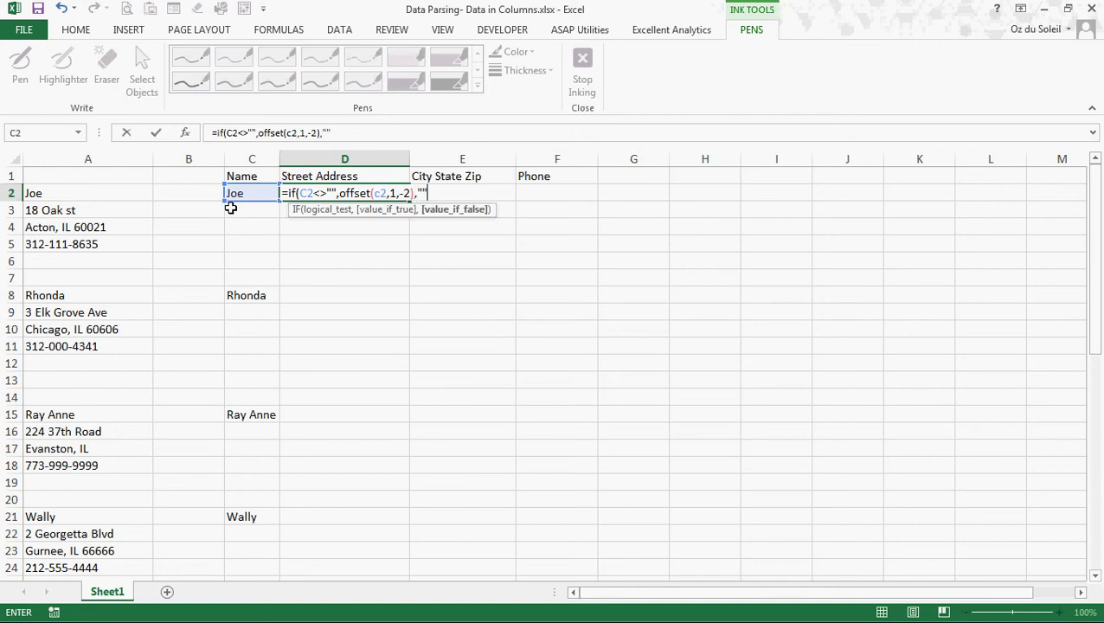
key("Return")
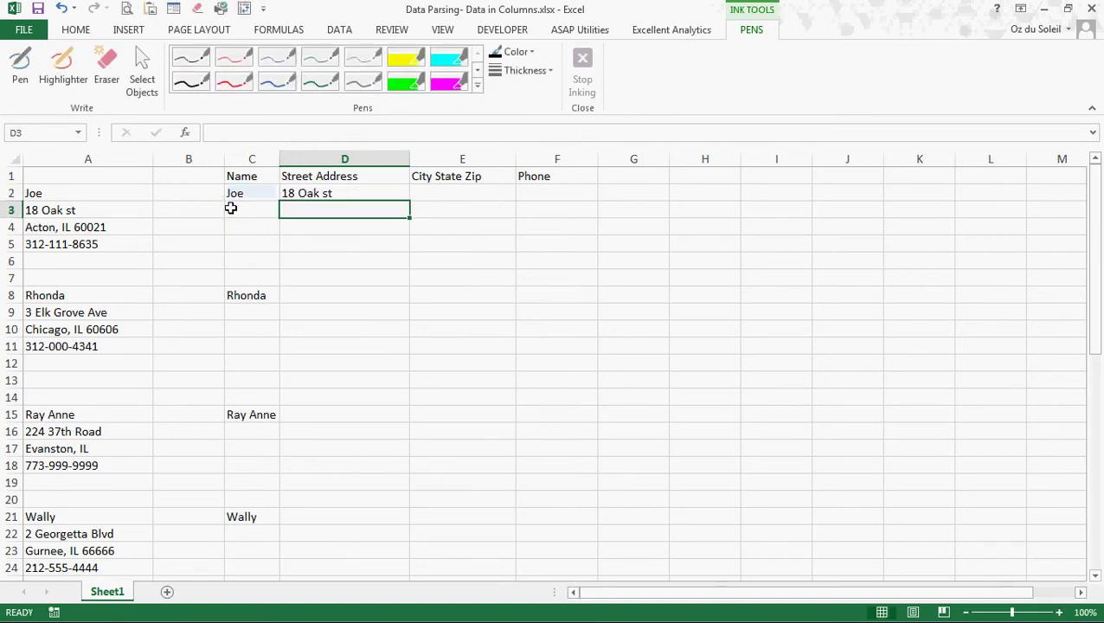
Fill the D2 street address formula down column D for all four records
key("Up")
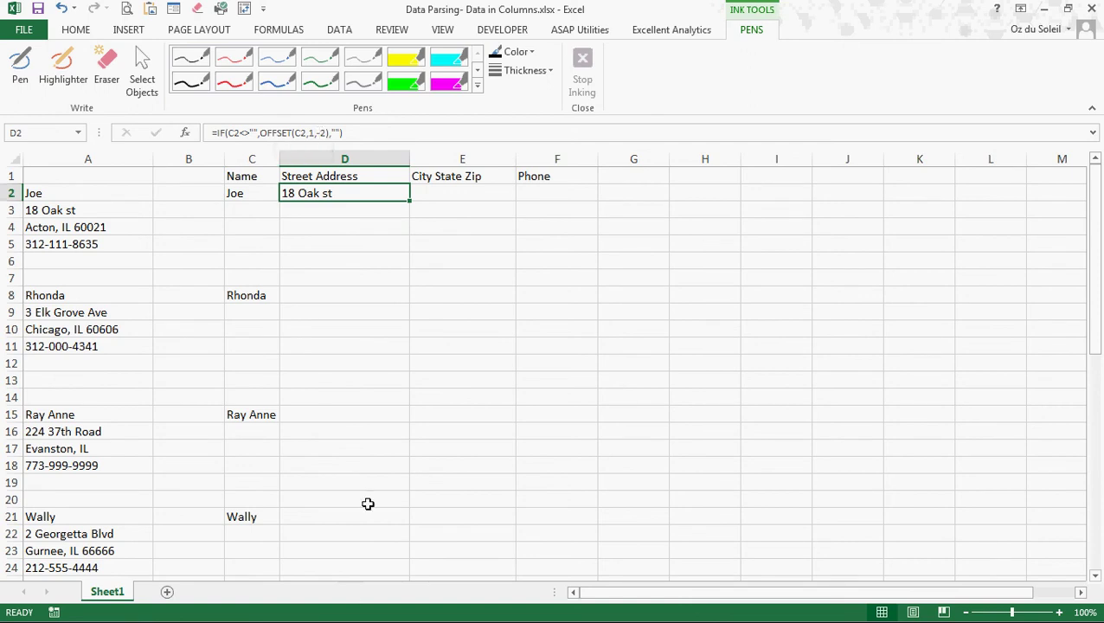
key("Return")
left_click(389, 192)
double_click(410, 201)
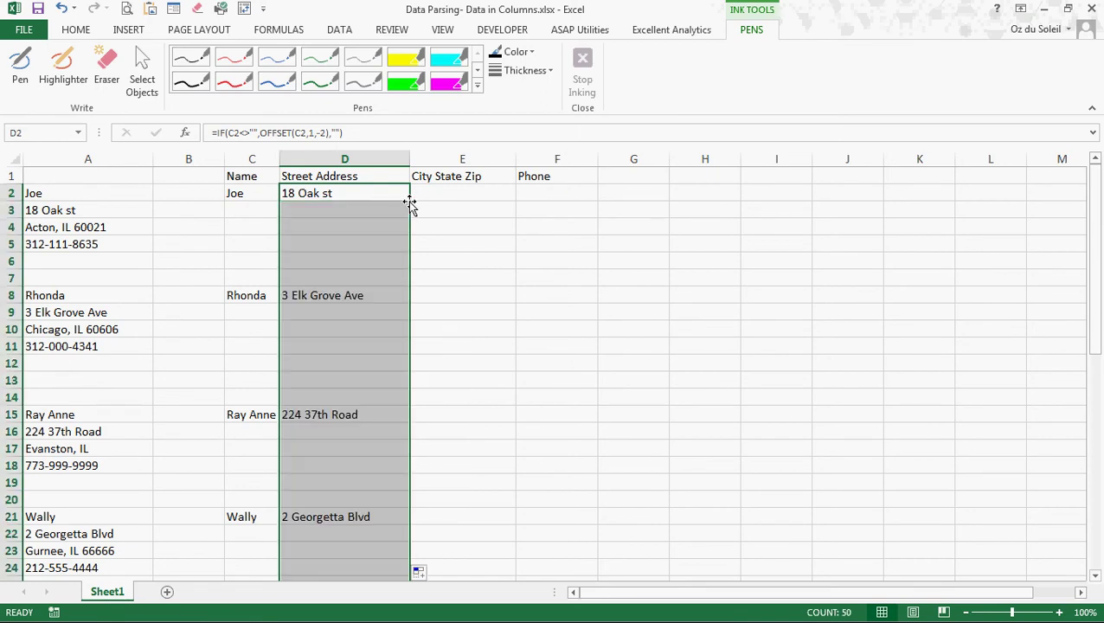
left_click_drag(1094, 230, 1096, 204)
Copy the D2 formula across into E2 and F2
left_click(386, 192)
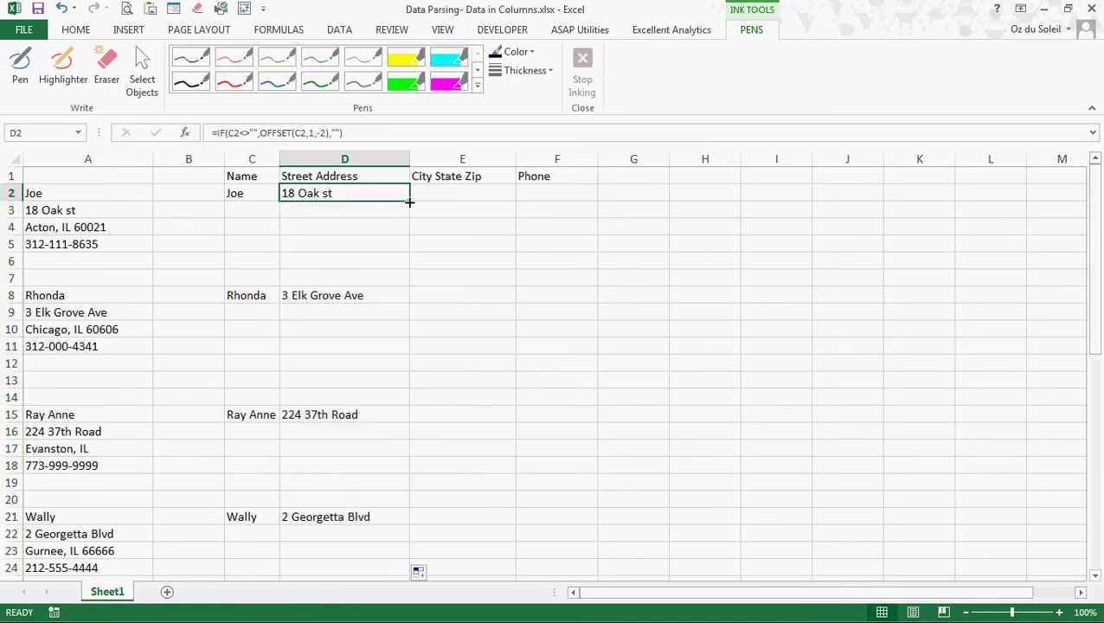
left_click_drag(409, 201, 570, 205)
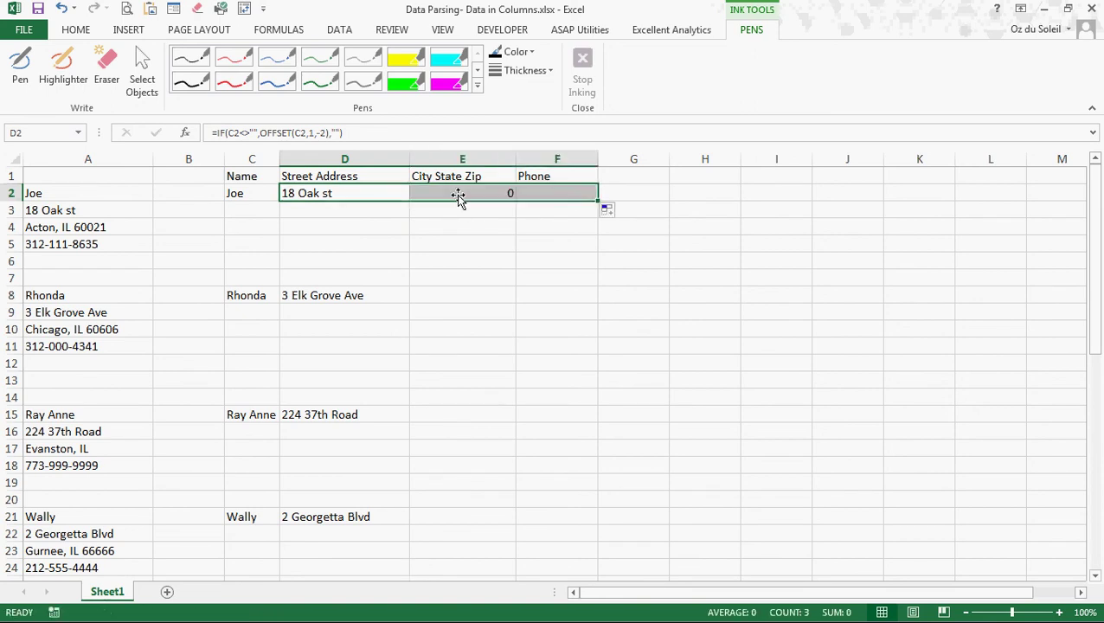
left_click(458, 196)
Change E2's formula to OFFSET(D2,2,-3) so it shows Acton, IL 60021
left_click(263, 131)
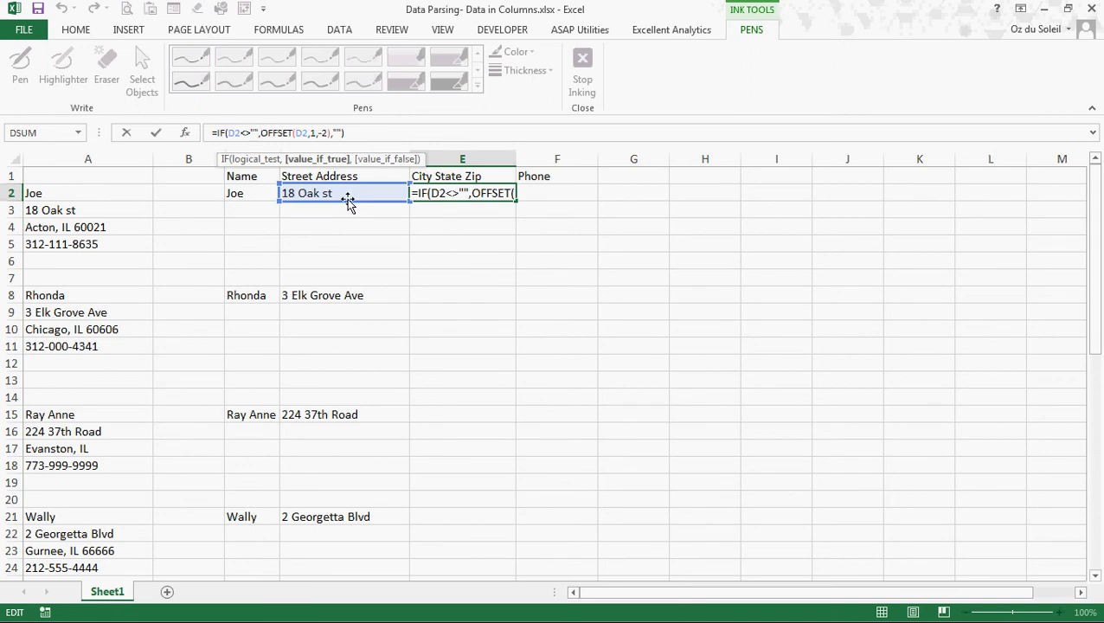
left_click(307, 133)
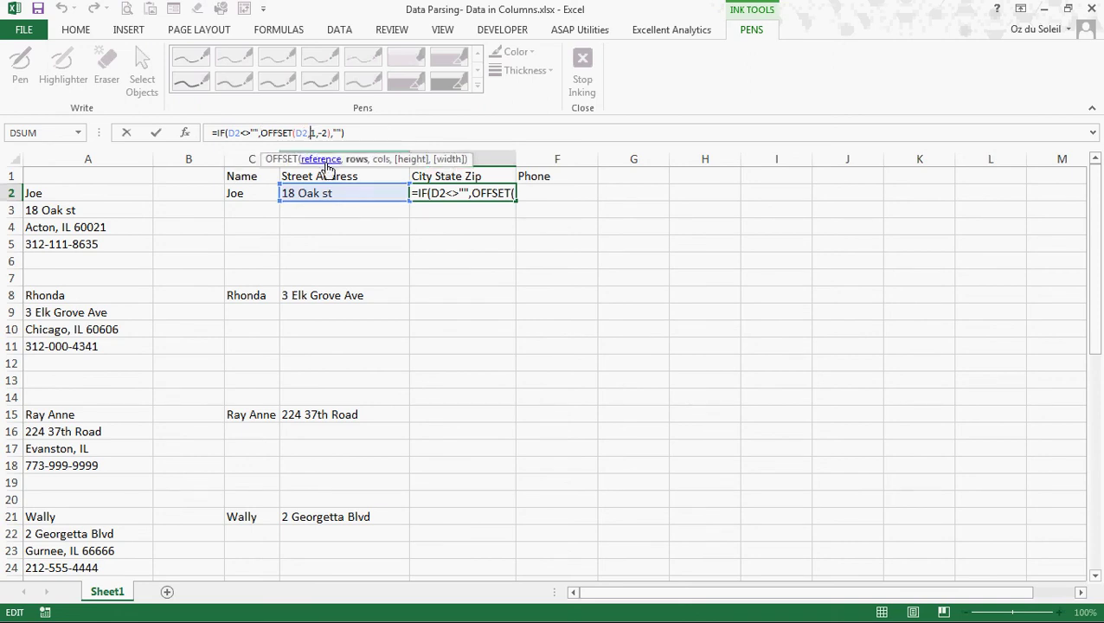
key("Delete")
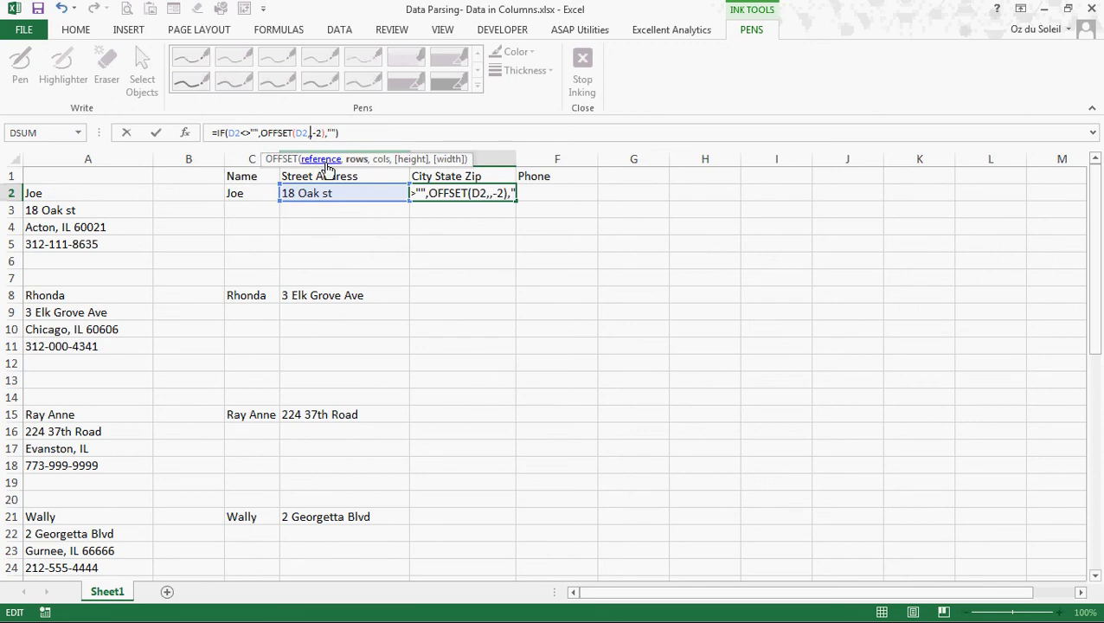
type("2")
key("Right")
key("Right")
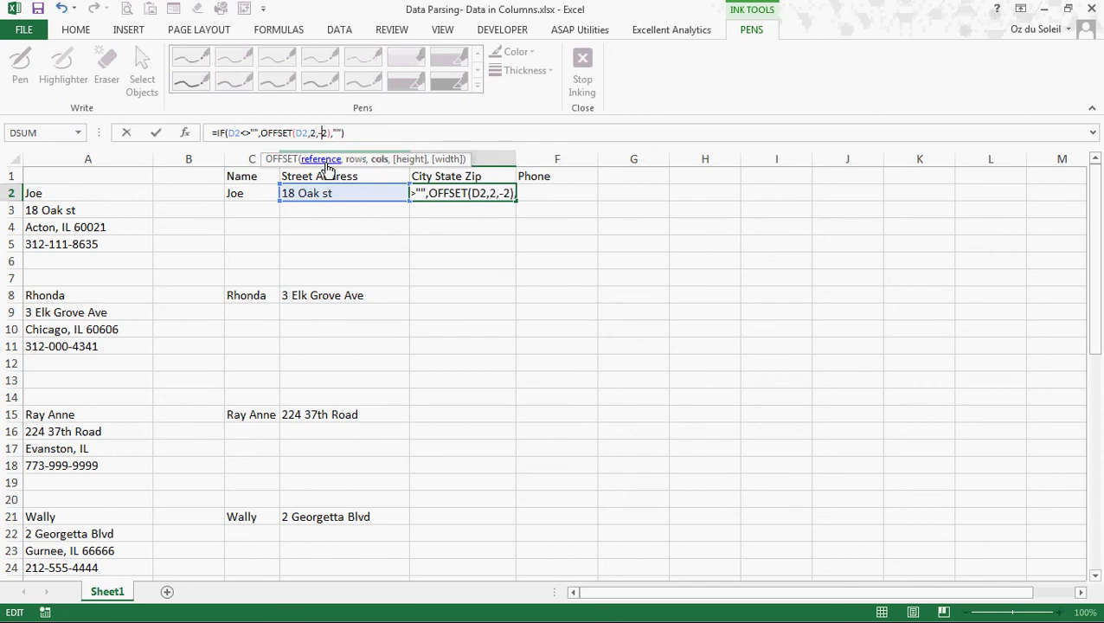
key("Delete")
type("3")
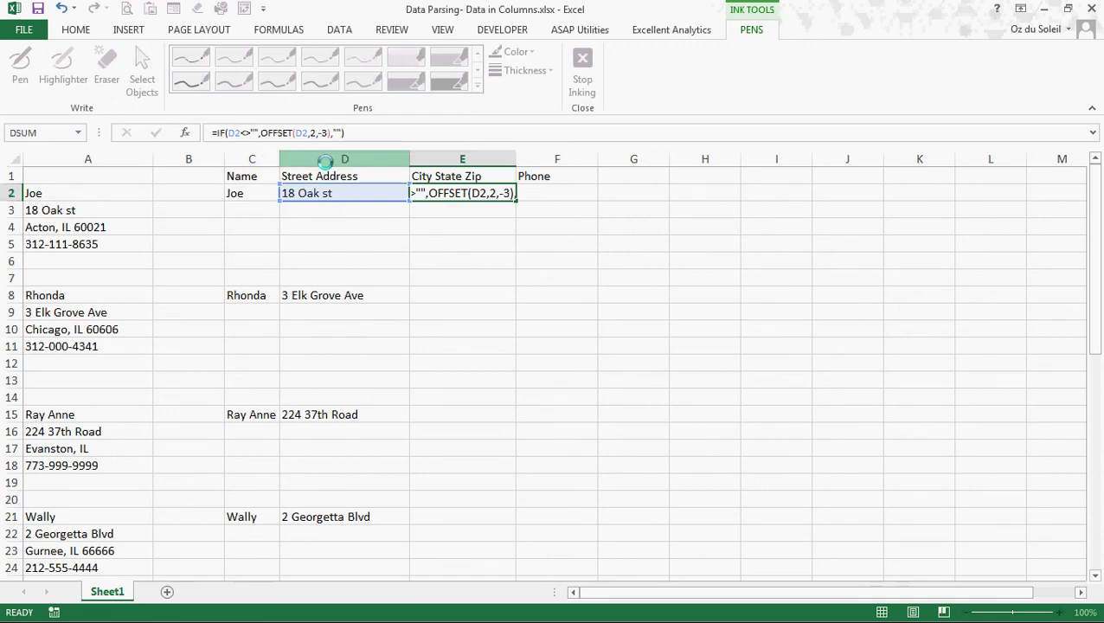
key("Return")
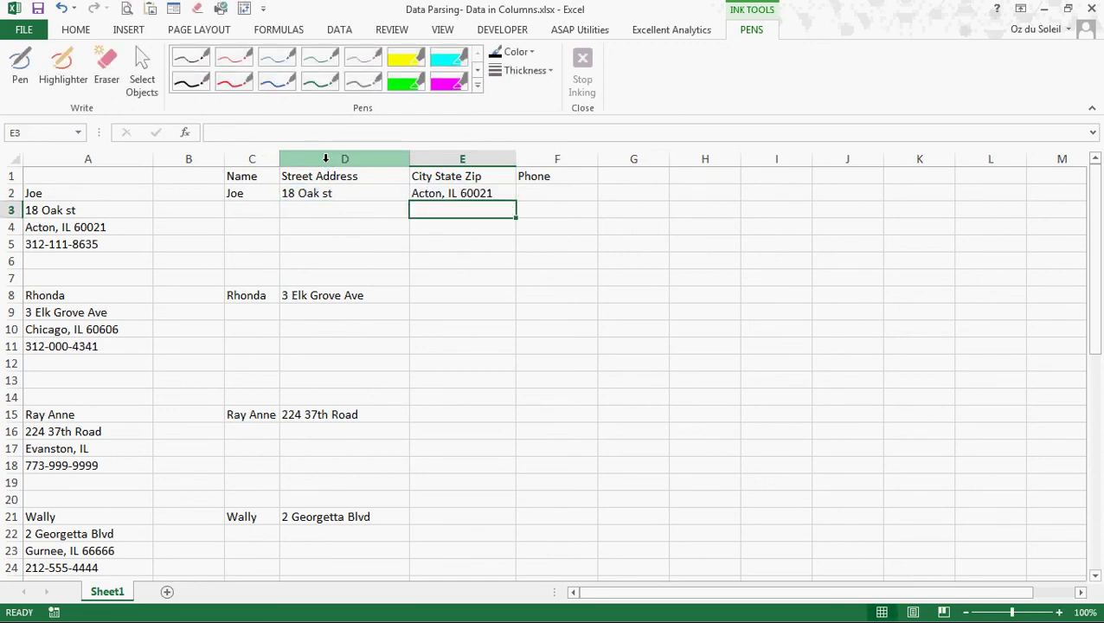
key("Up")
Change F2's formula to OFFSET(E2,3,-4) so it returns the first record's phone number
key("Right")
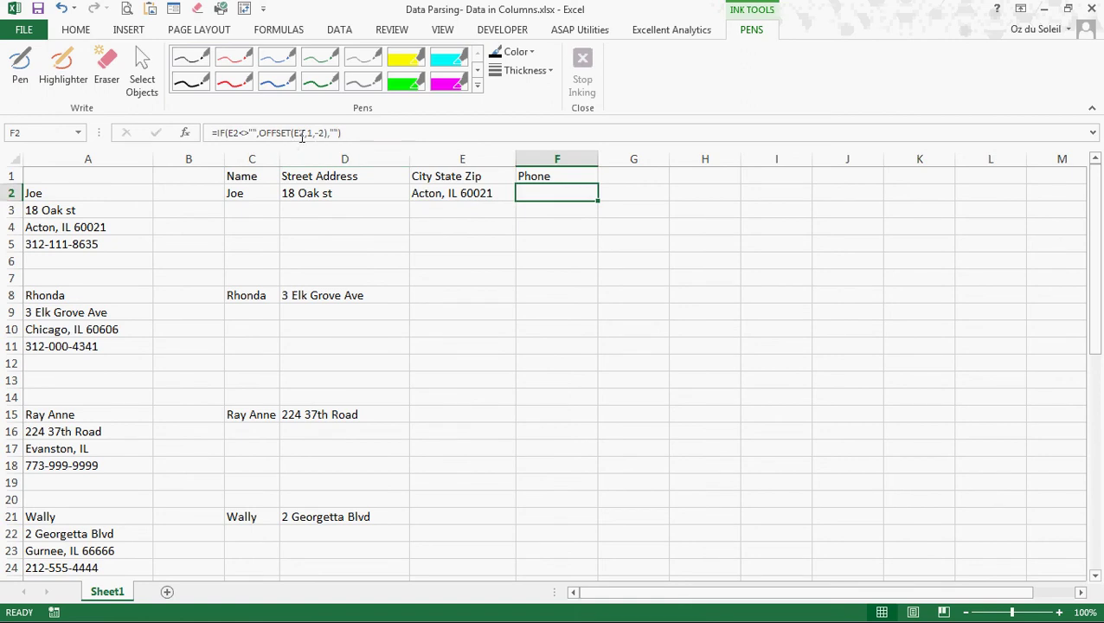
left_click(306, 133)
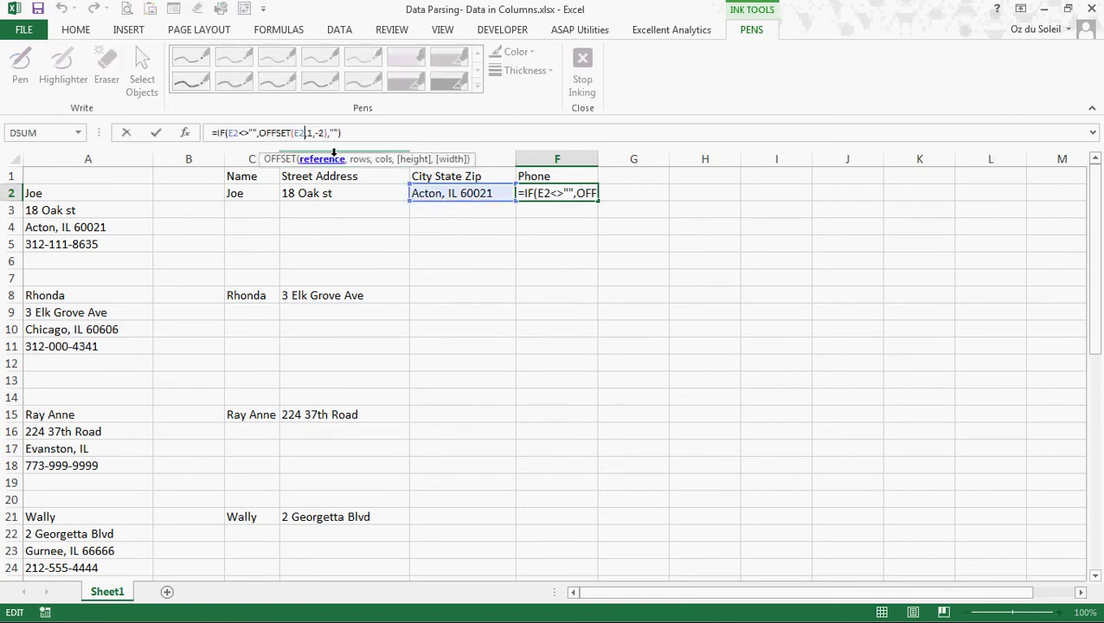
key("Right")
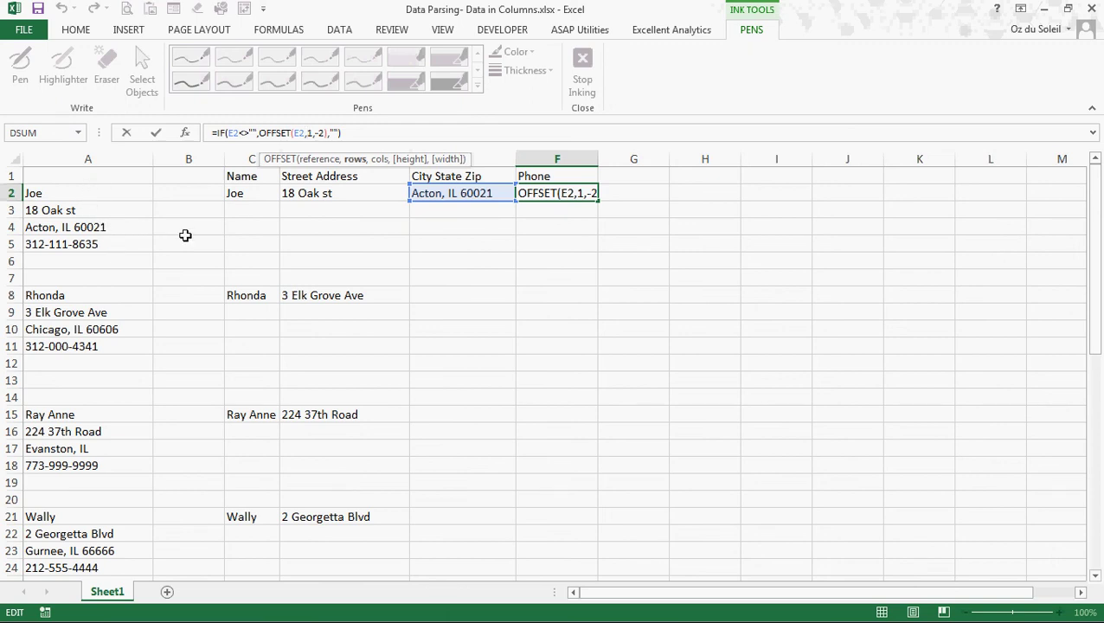
key("BackSpace")
type("3")
key("Right")
key("Right")
key("shift+Right")
key("BackSpace")
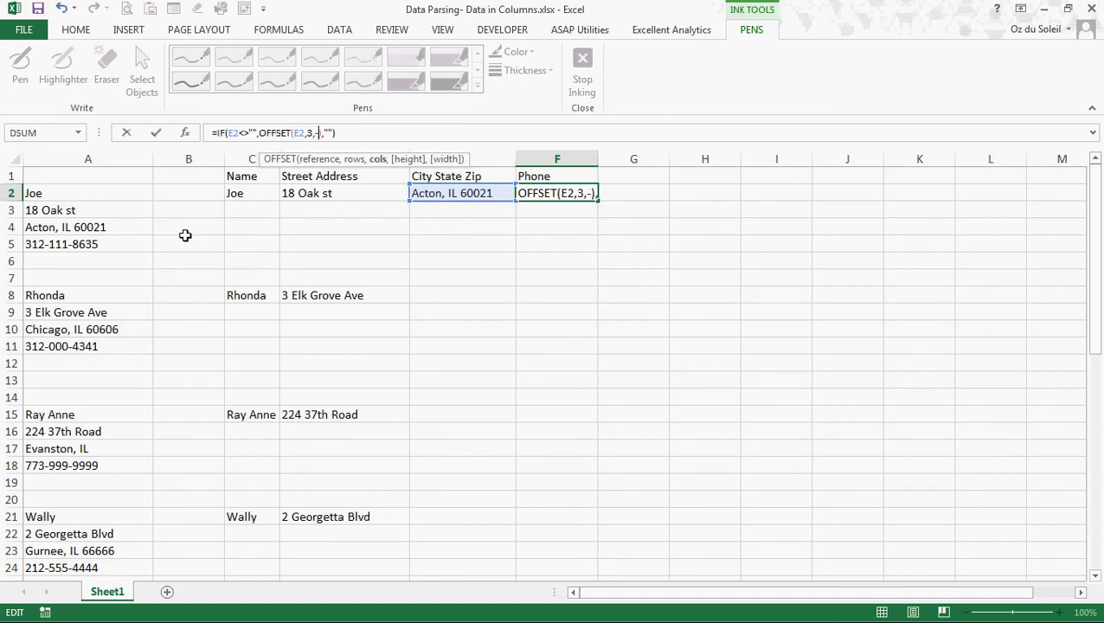
type("4")
type(")")
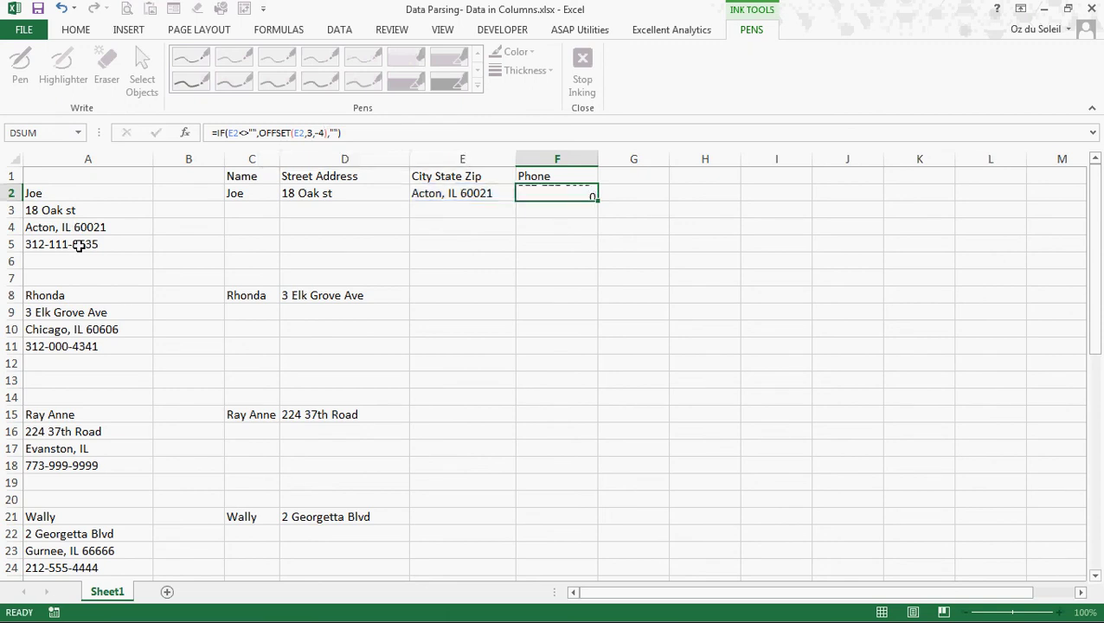
key("Return")
Fill the City State Zip and Phone formulas from E2 and F2 down columns E and F
left_click(486, 194)
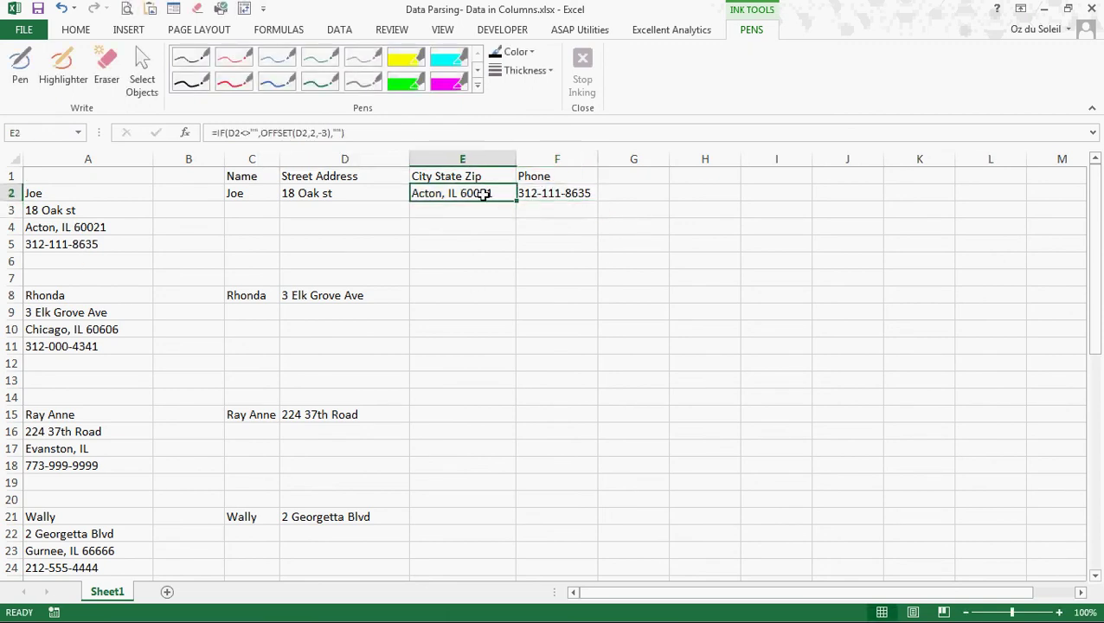
double_click(516, 202)
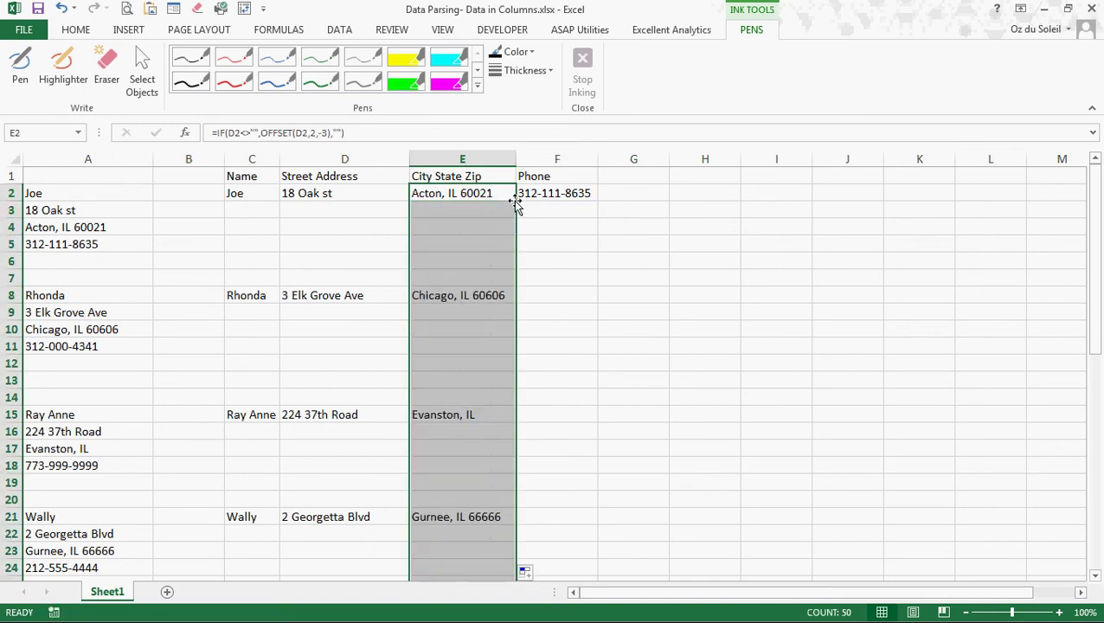
left_click(564, 193)
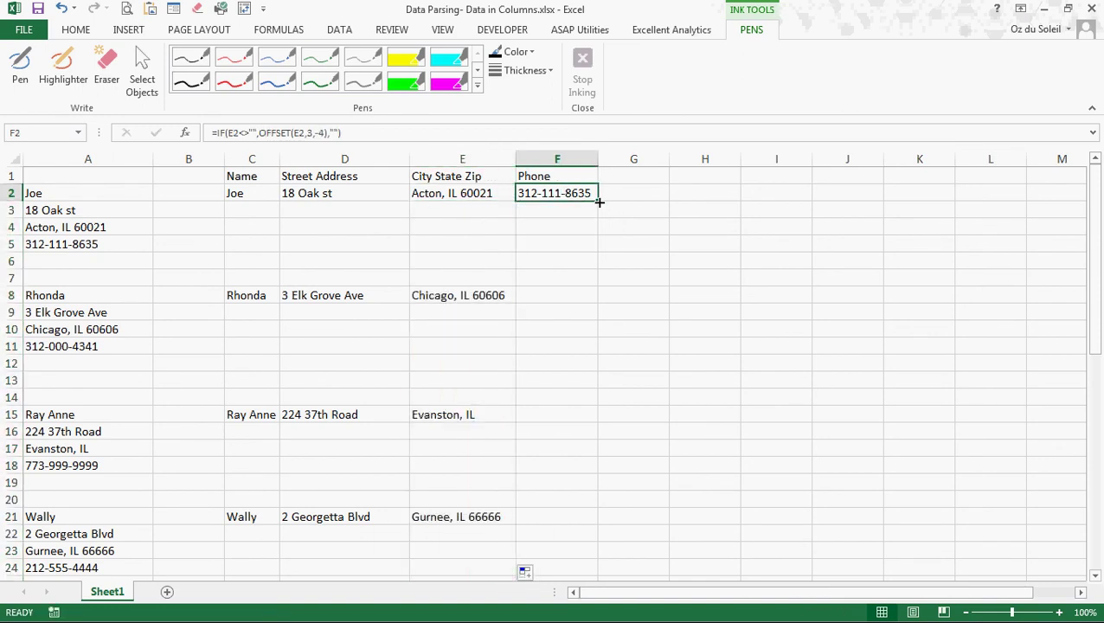
double_click(598, 202)
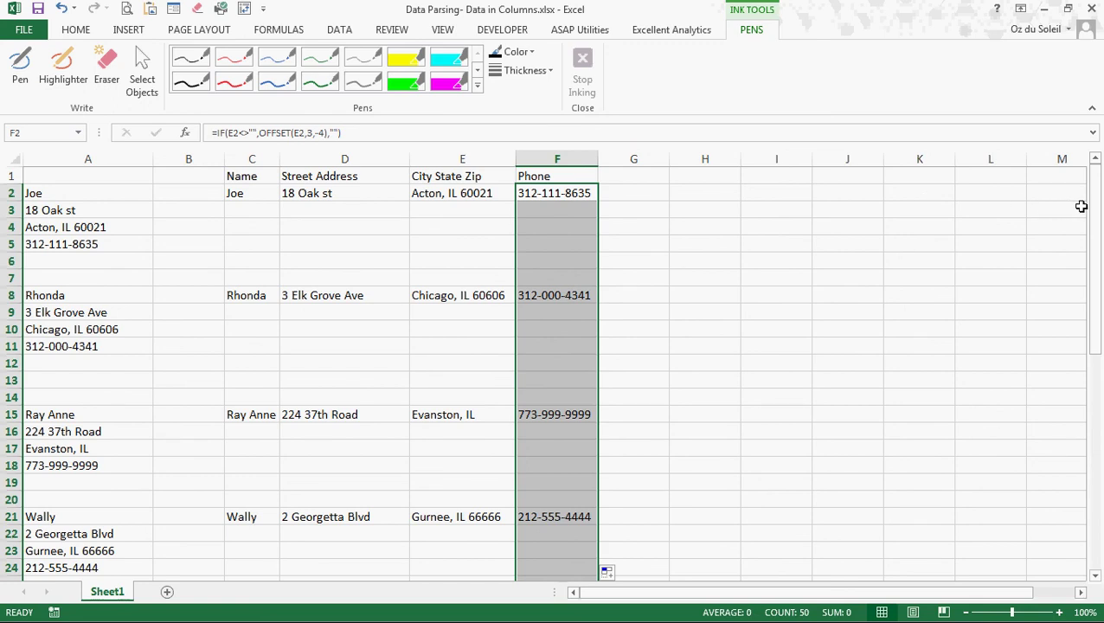
left_click_drag(1097, 212, 1096, 472)
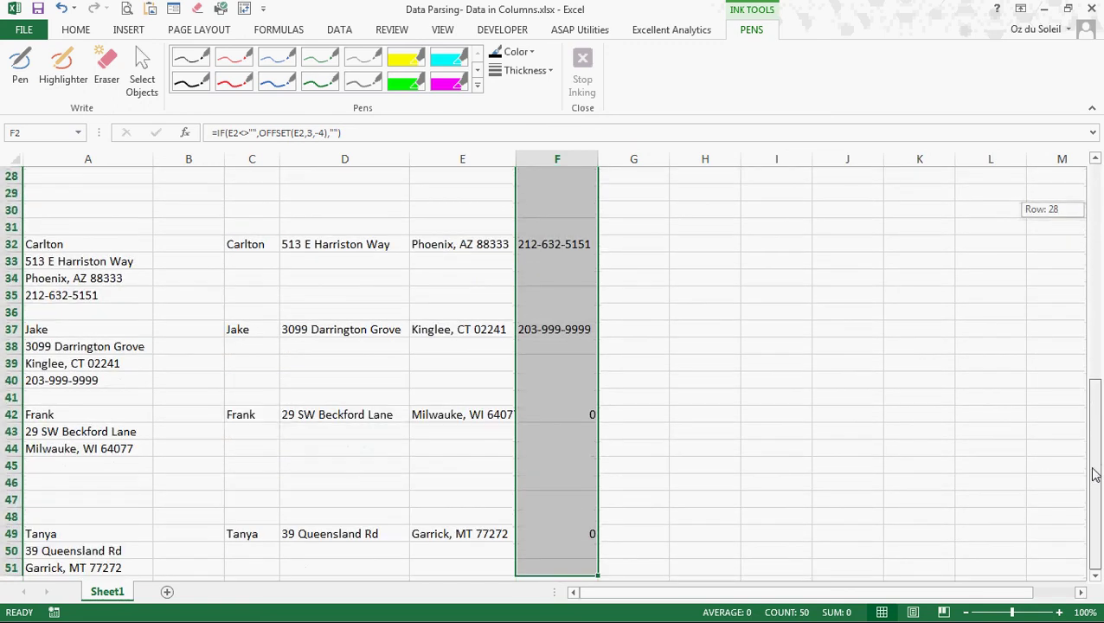
AutoFit column E so the longest City State Zip entry shows in full
left_click(420, 414)
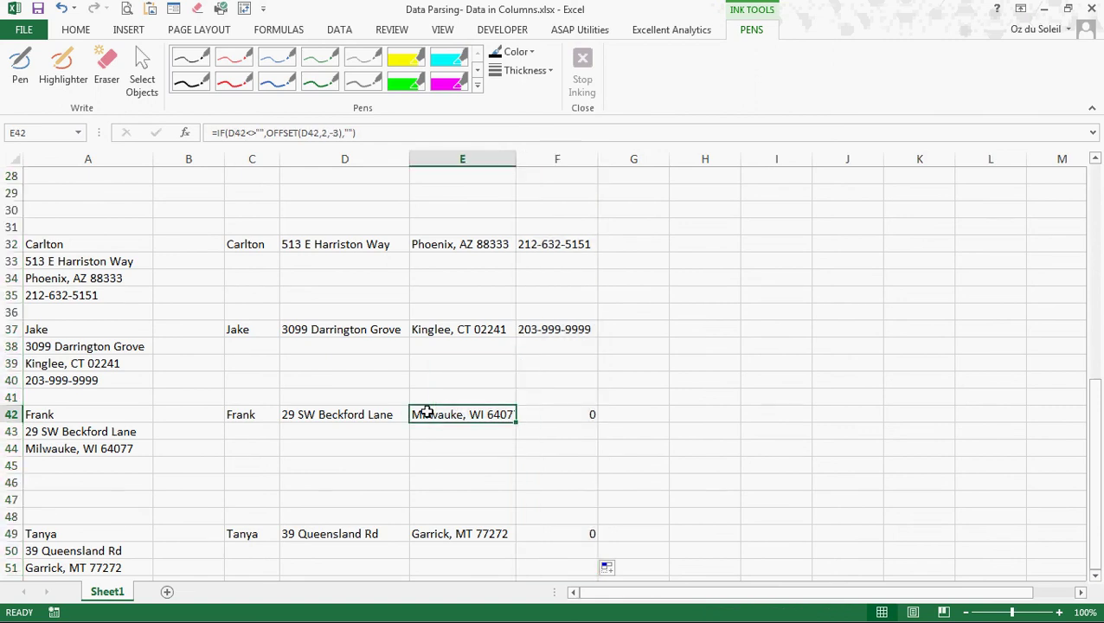
double_click(513, 159)
scroll(500, 377, "down", 2)
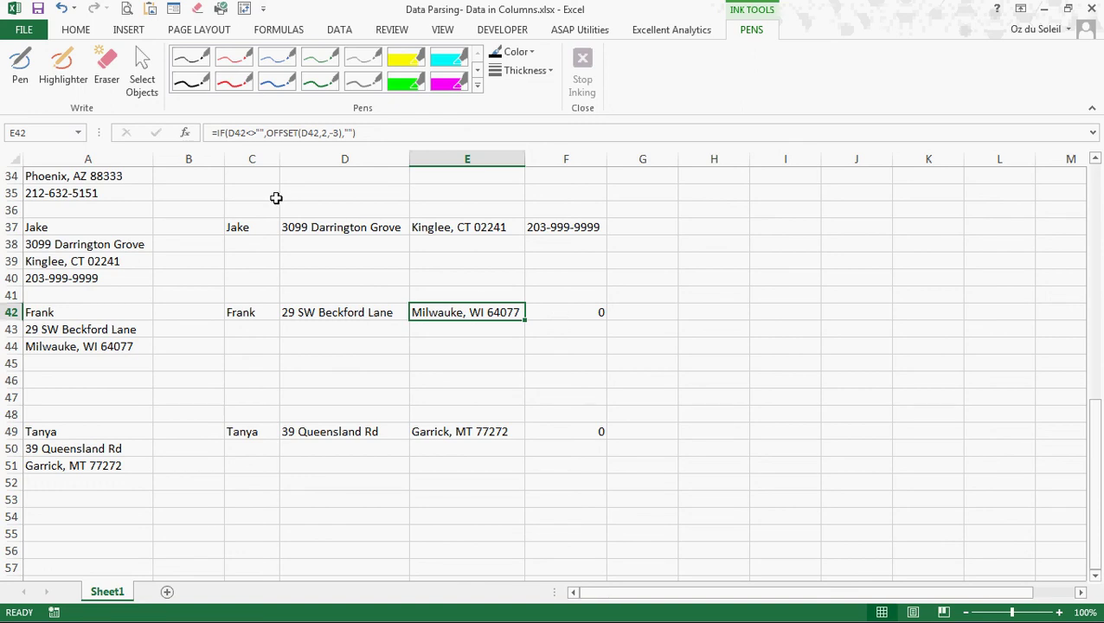
Copy columns C through F and paste them back over themselves as values
mouse_move(251, 155)
left_mouse_down()
mouse_move(621, 153)
mouse_move(588, 159)
left_mouse_up()
right_click(588, 159)
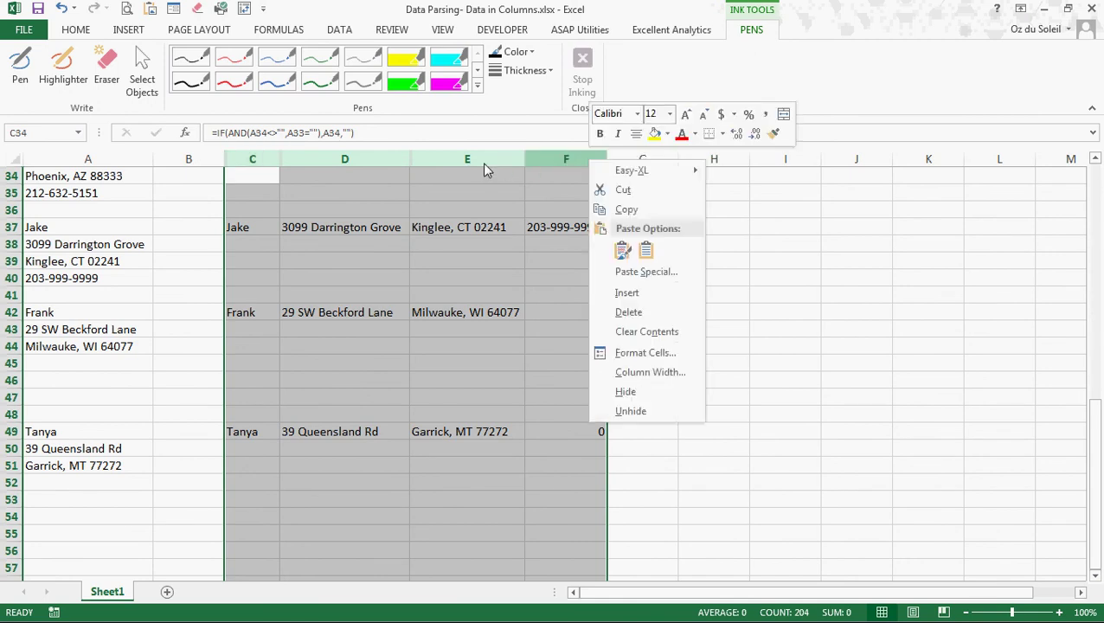
left_click(626, 211)
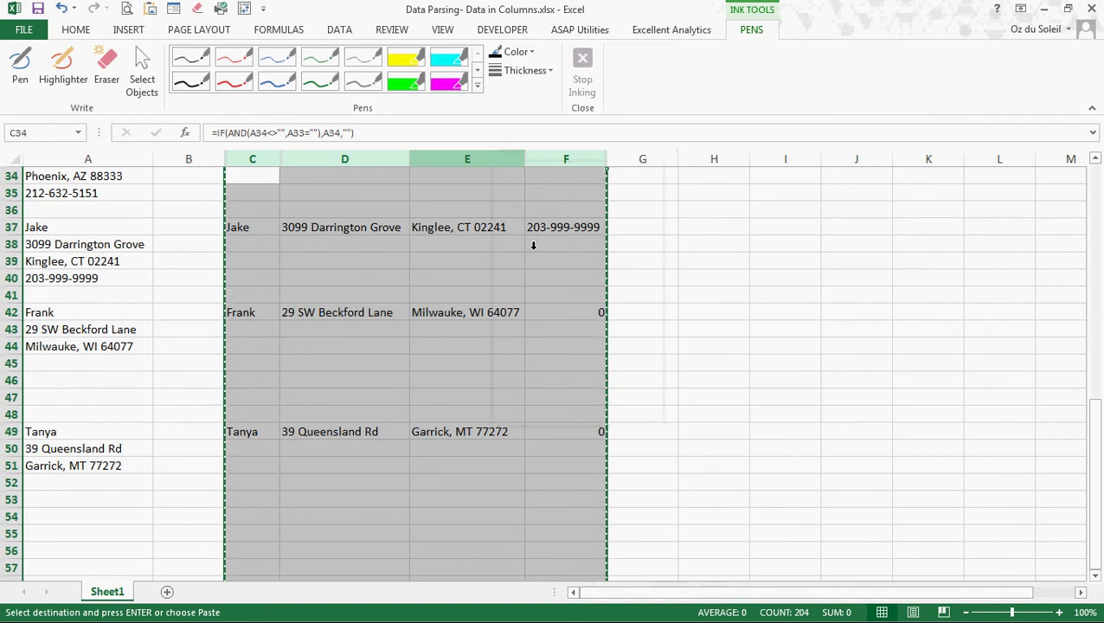
right_click(491, 160)
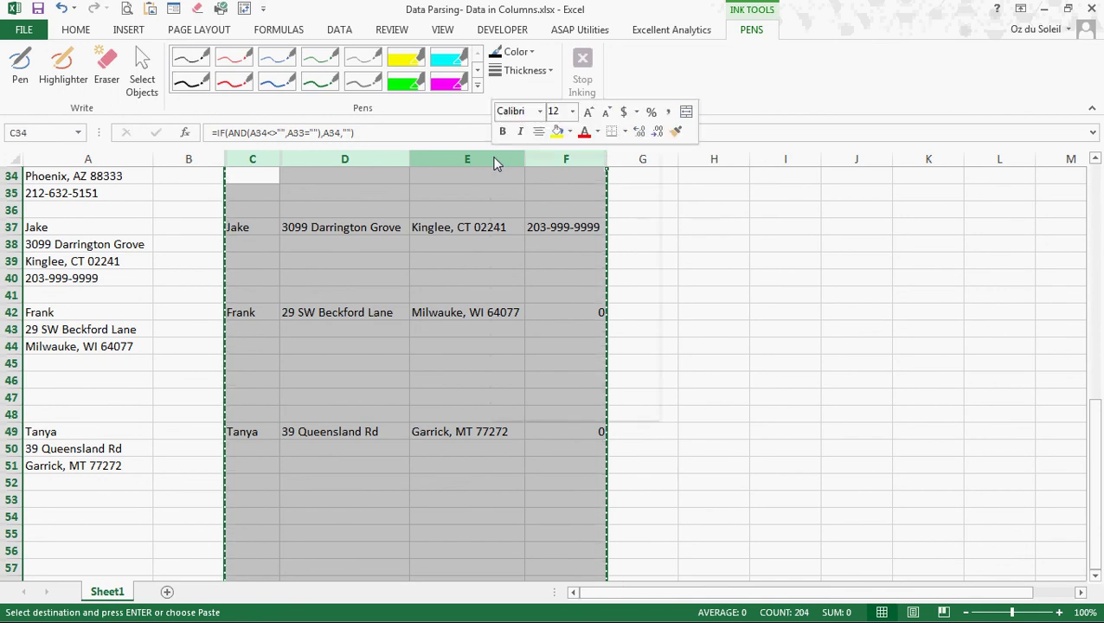
left_click(549, 251)
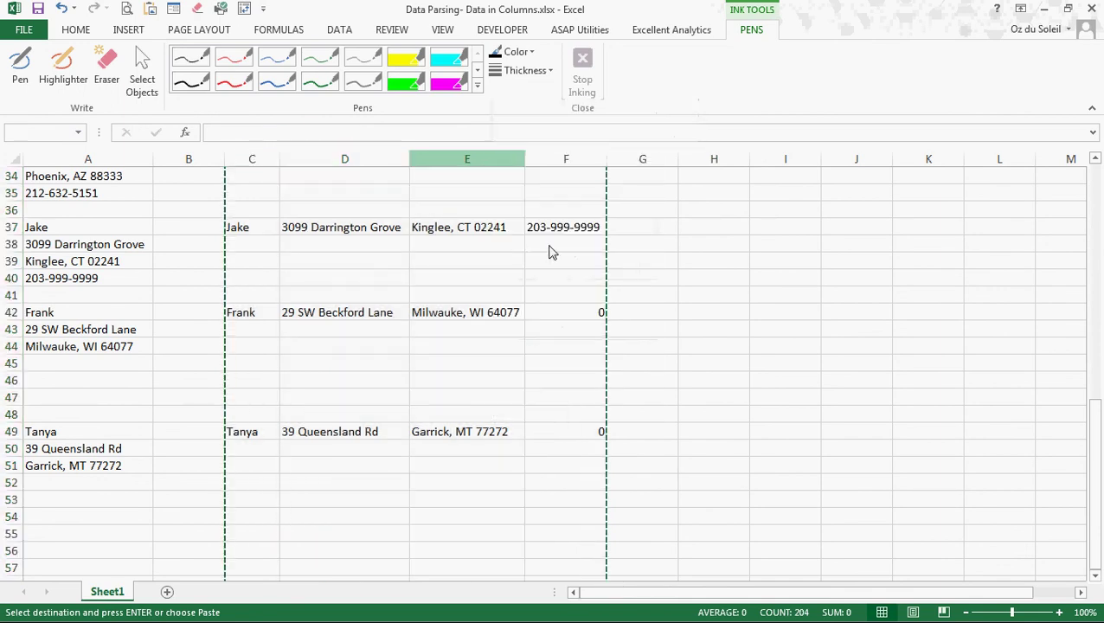
Check converted city and street address cells, cancel the copy, and select headers C1:F1
left_click(437, 230)
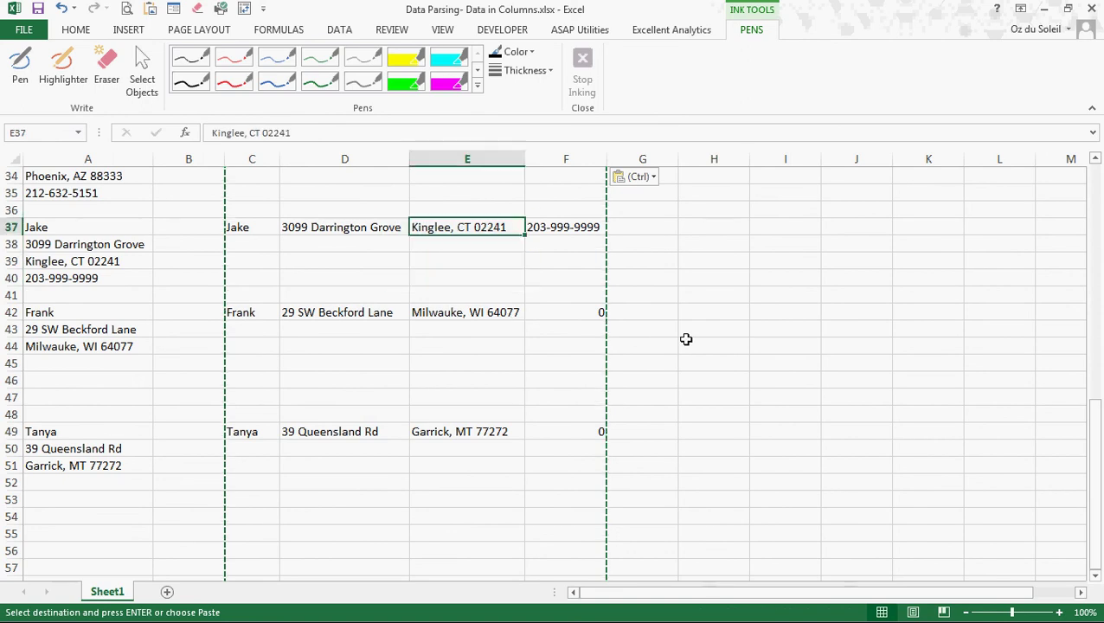
left_click(422, 315)
left_click(351, 309)
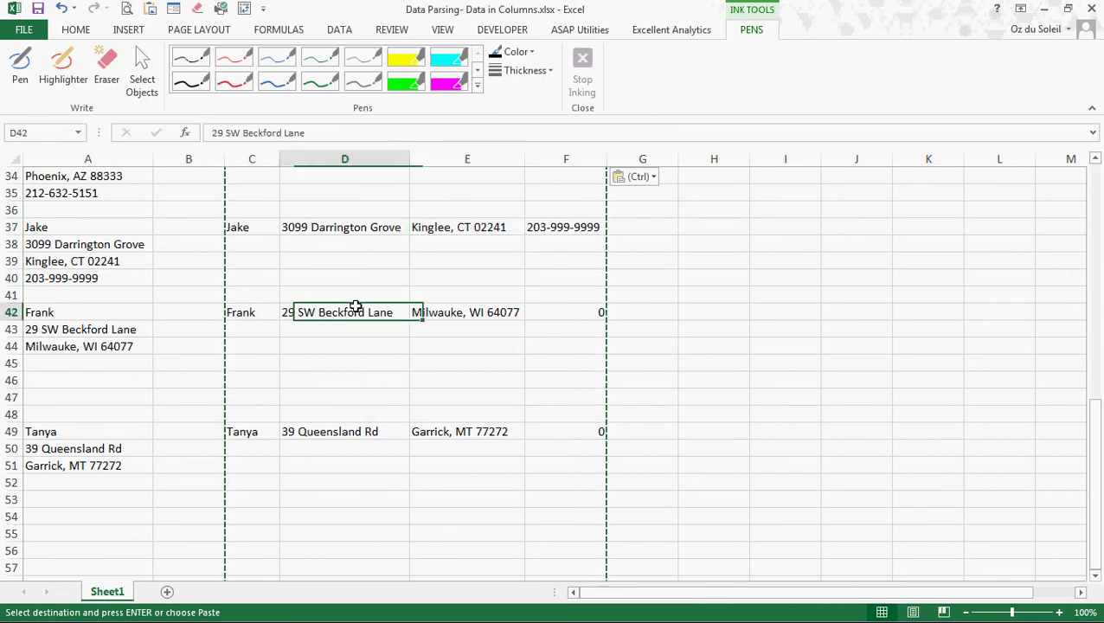
scroll(338, 296, "up", 7)
scroll(338, 296, "up", 4)
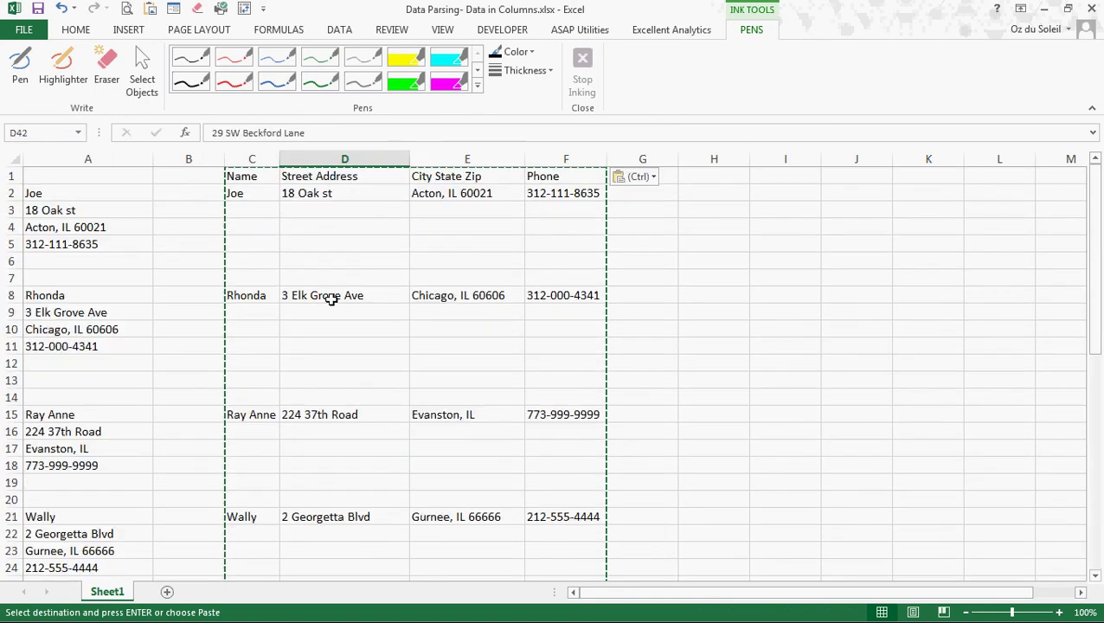
left_click(337, 295)
left_click(325, 195)
key("Escape")
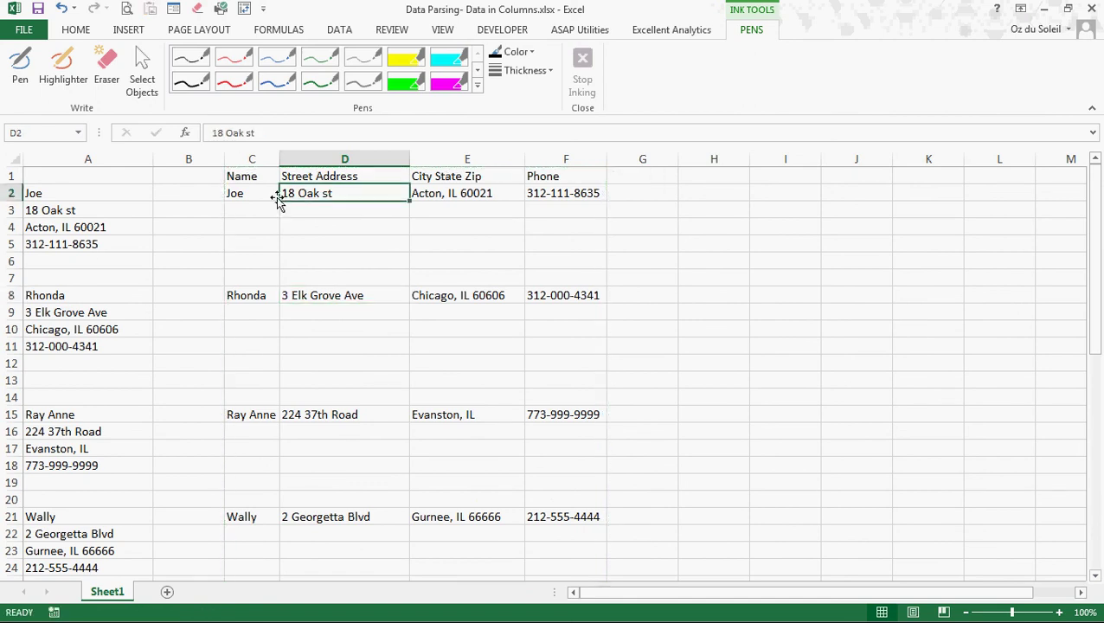
left_click_drag(257, 176, 562, 176)
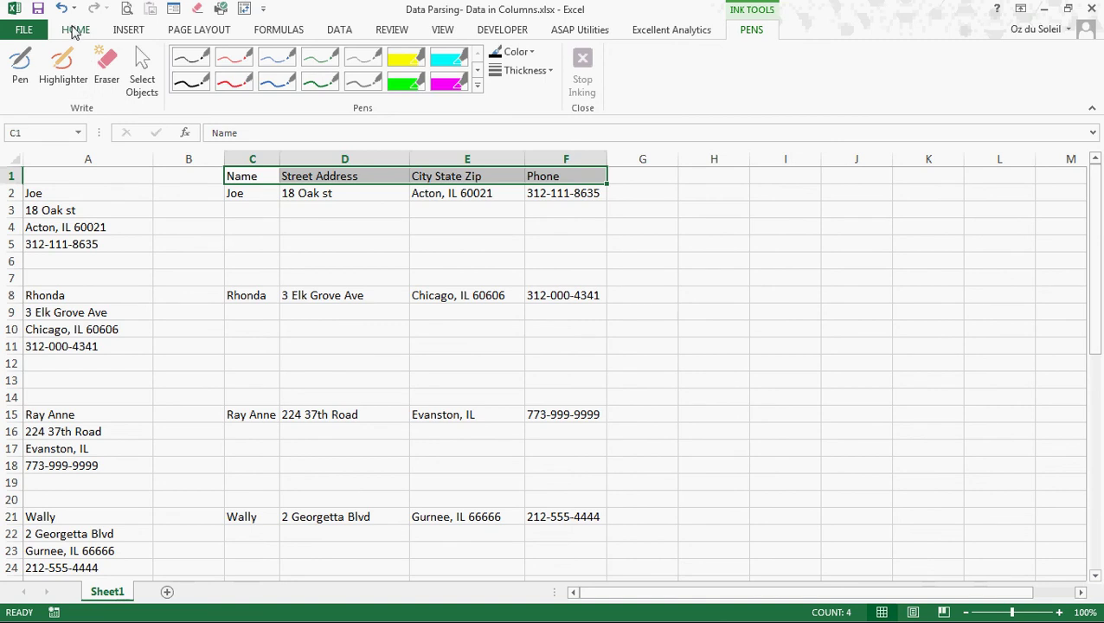
Bold the C1:F1 headers and open the Sort dialog for columns C through F
left_click(76, 31)
left_click(139, 82)
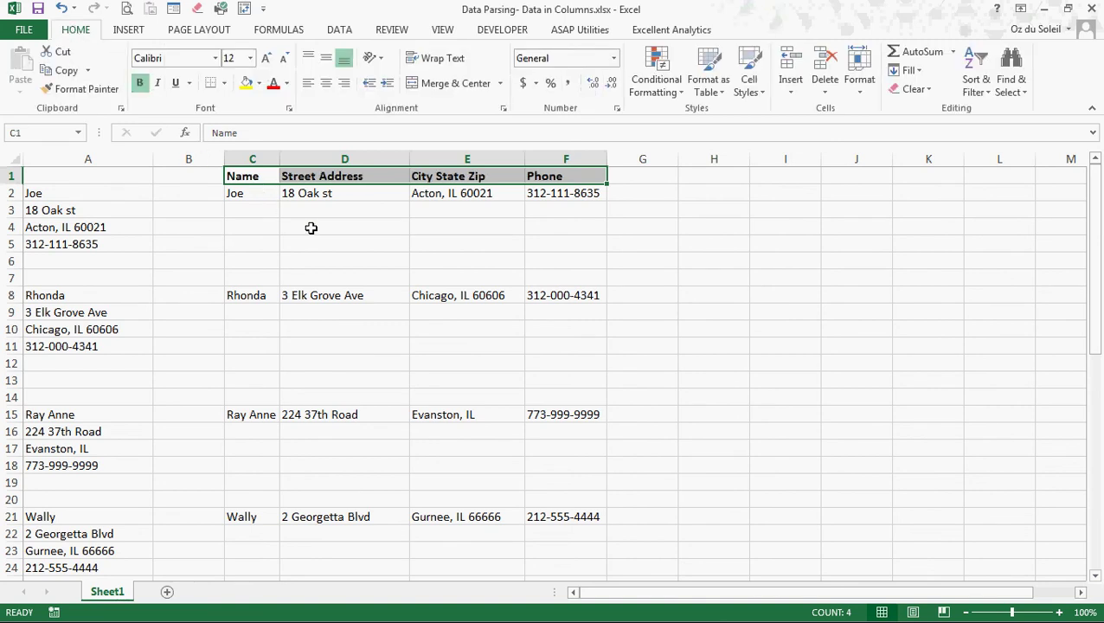
left_click_drag(234, 158, 588, 158)
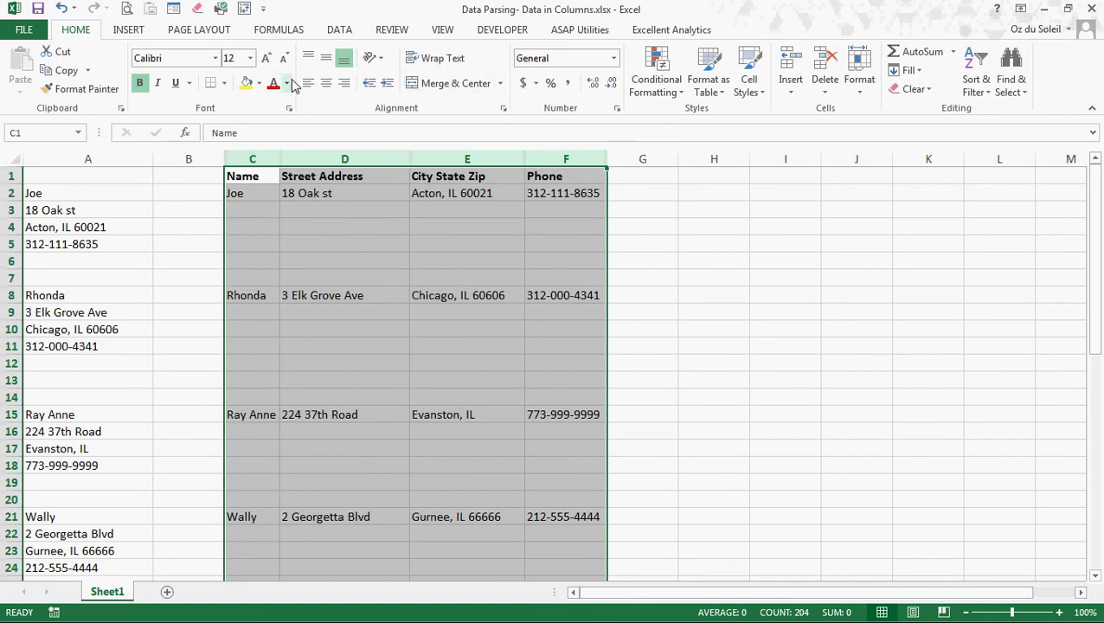
left_click(343, 29)
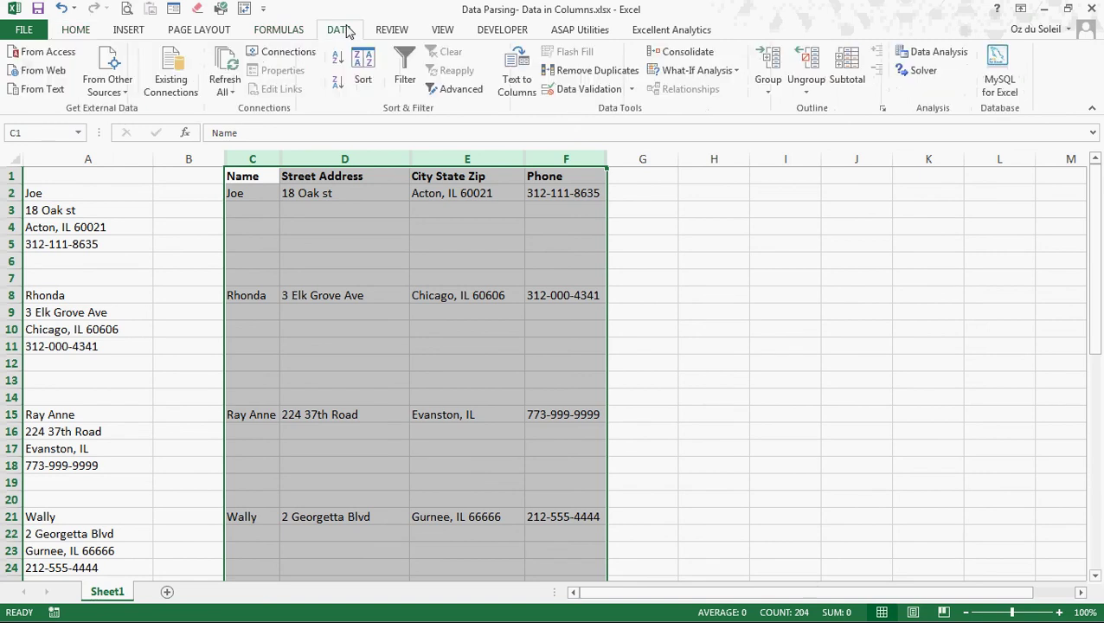
left_click(362, 74)
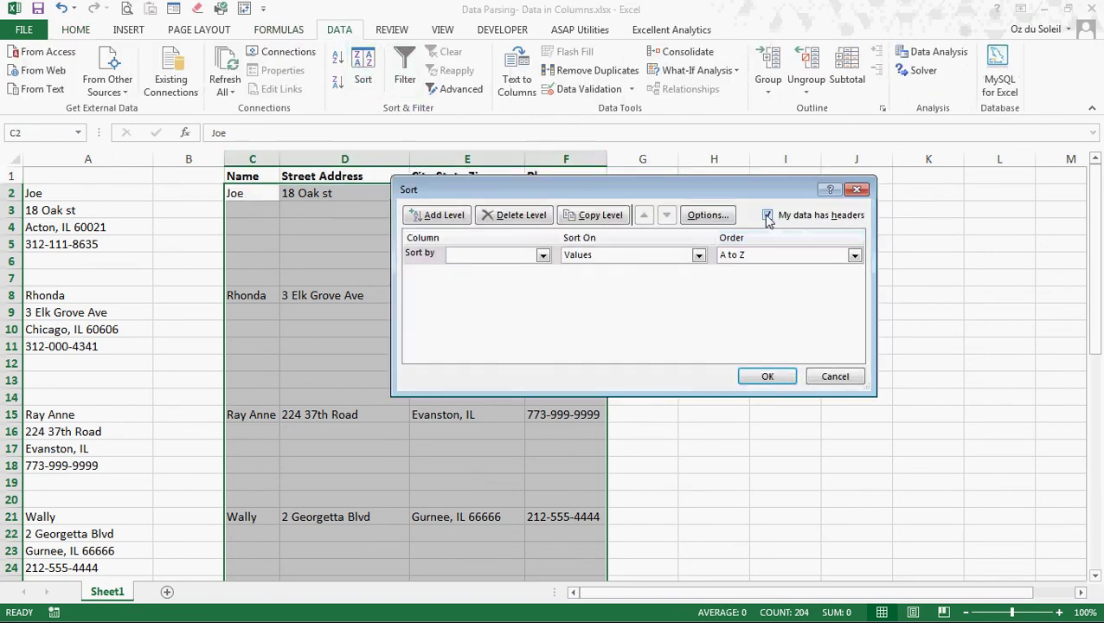
Sort the records by Name A to Z, then re-sort them Z to A
left_click(543, 255)
left_click(532, 270)
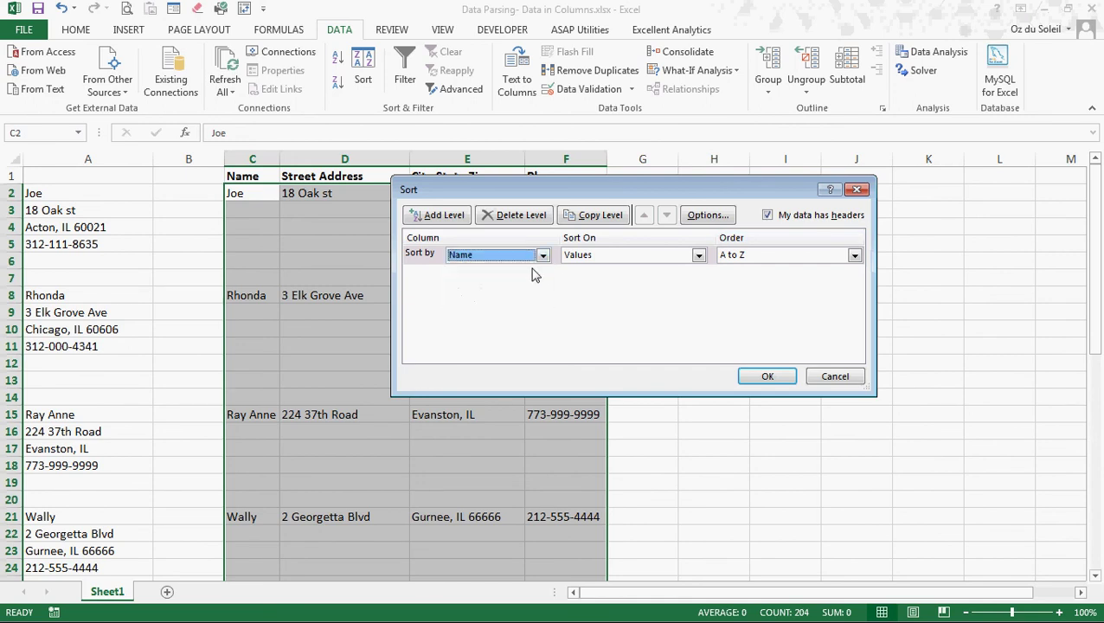
left_click(767, 379)
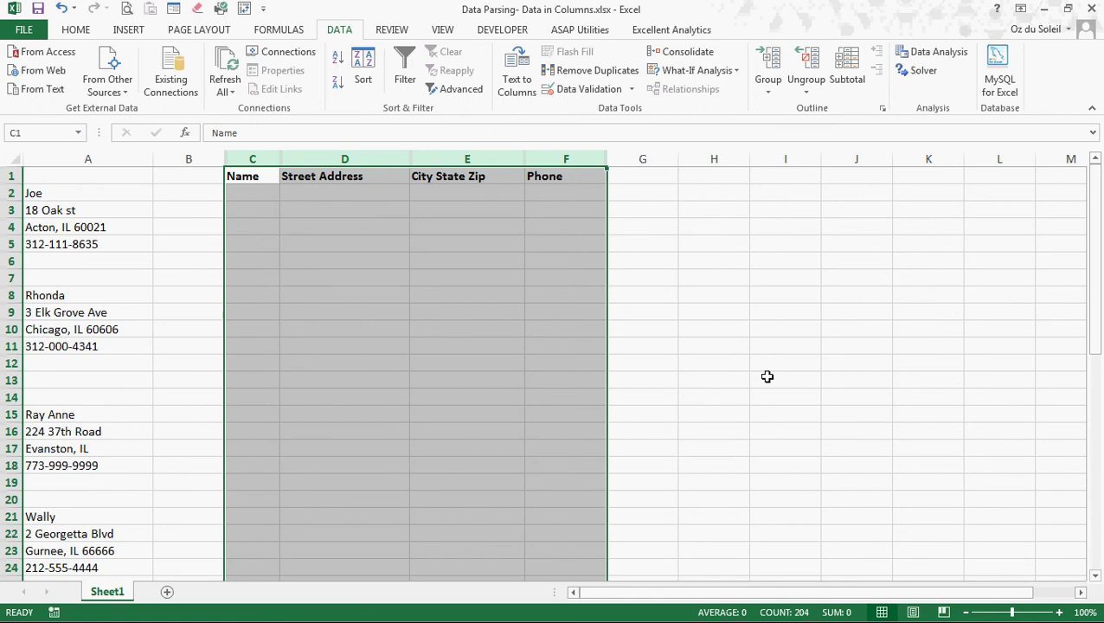
scroll(540, 310, "down", 5)
scroll(545, 313, "up", 5)
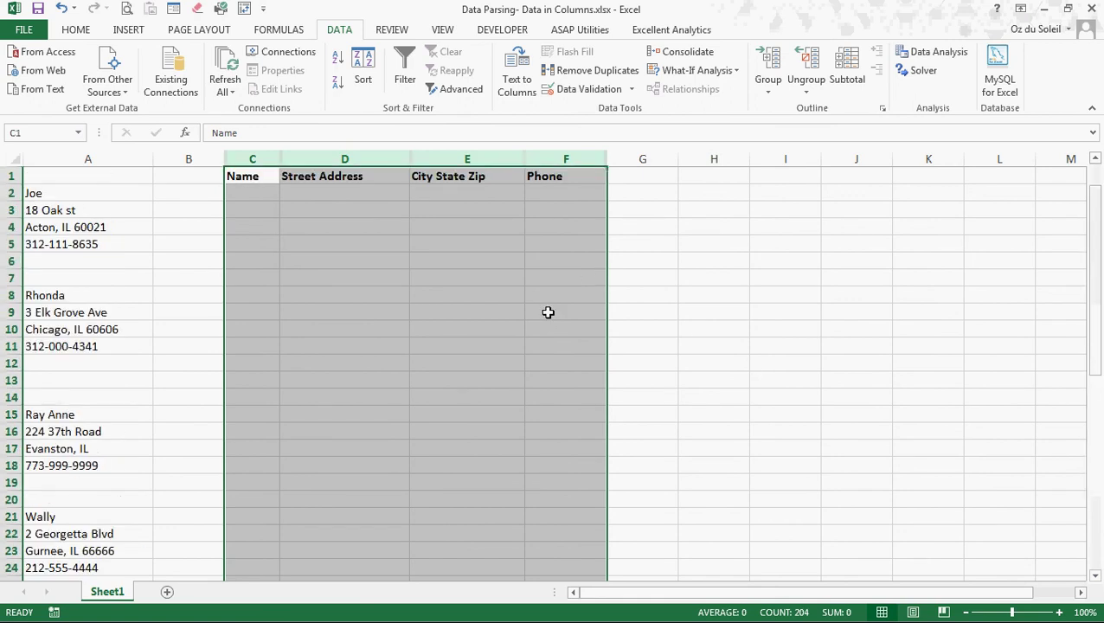
left_click(338, 83)
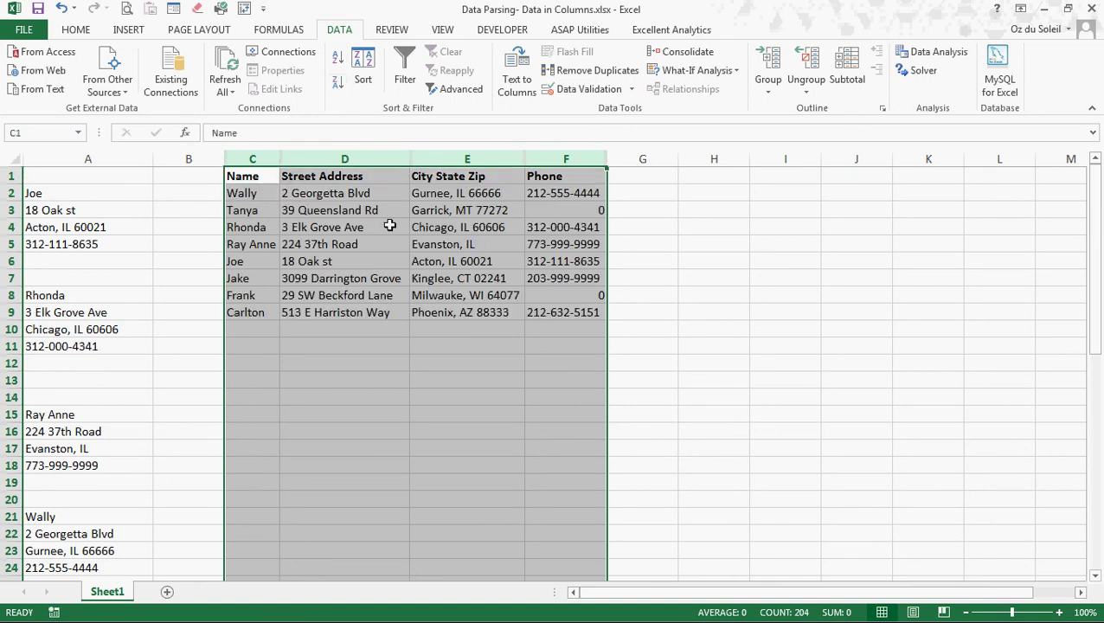
left_click(386, 425)
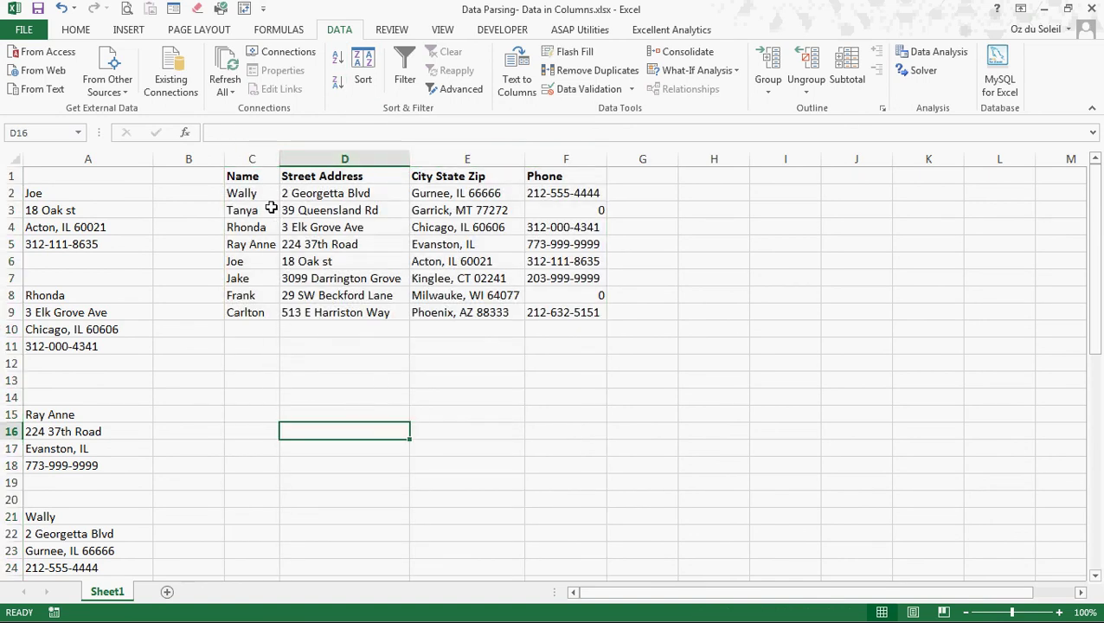
Reopen the Sort dialog twice, cancelling each time without sorting, and clear a trial selection
left_click(294, 227)
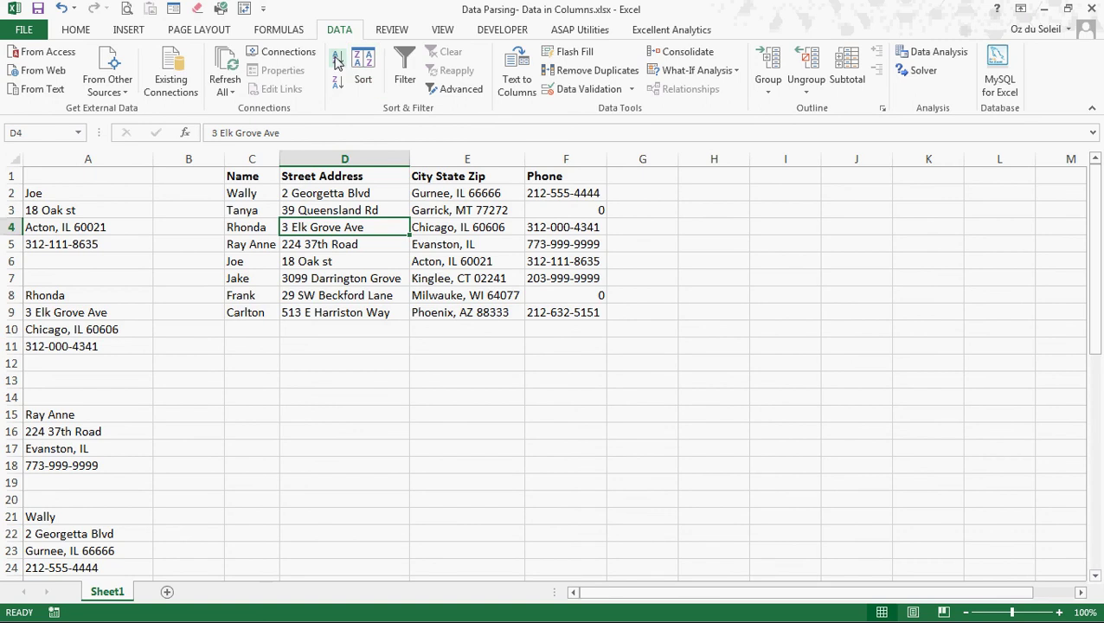
left_click(365, 76)
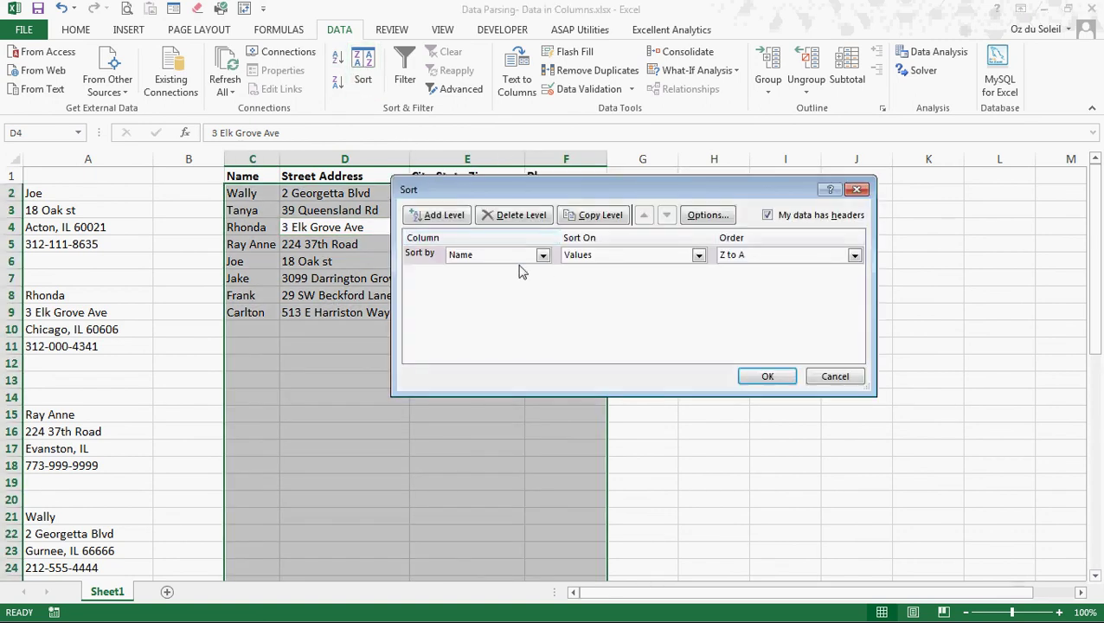
left_click(777, 255)
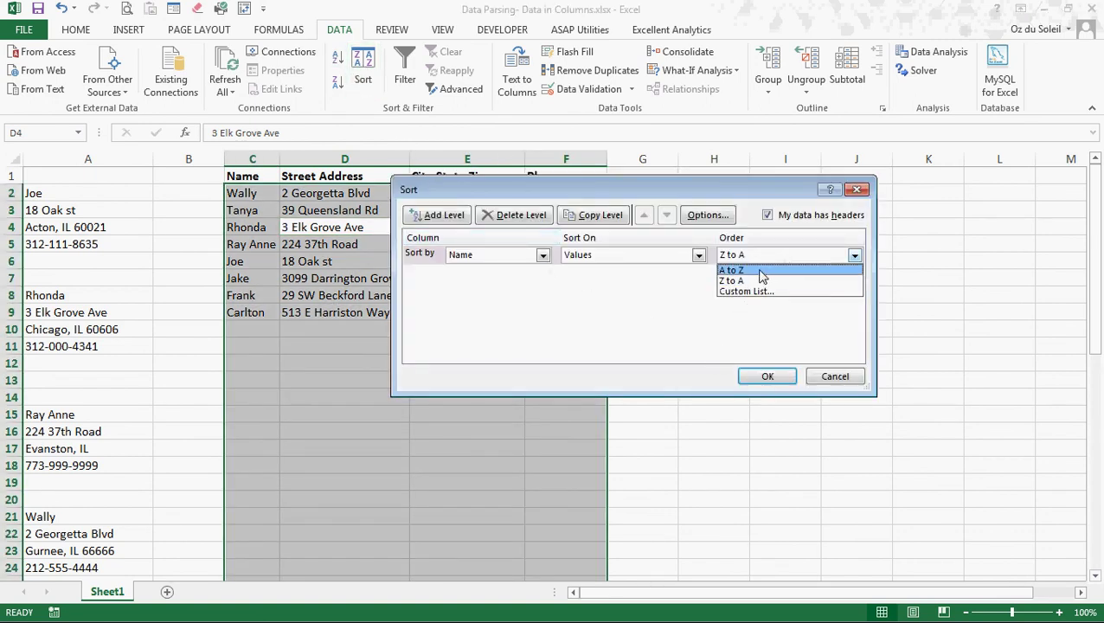
left_click(757, 267)
left_click(833, 376)
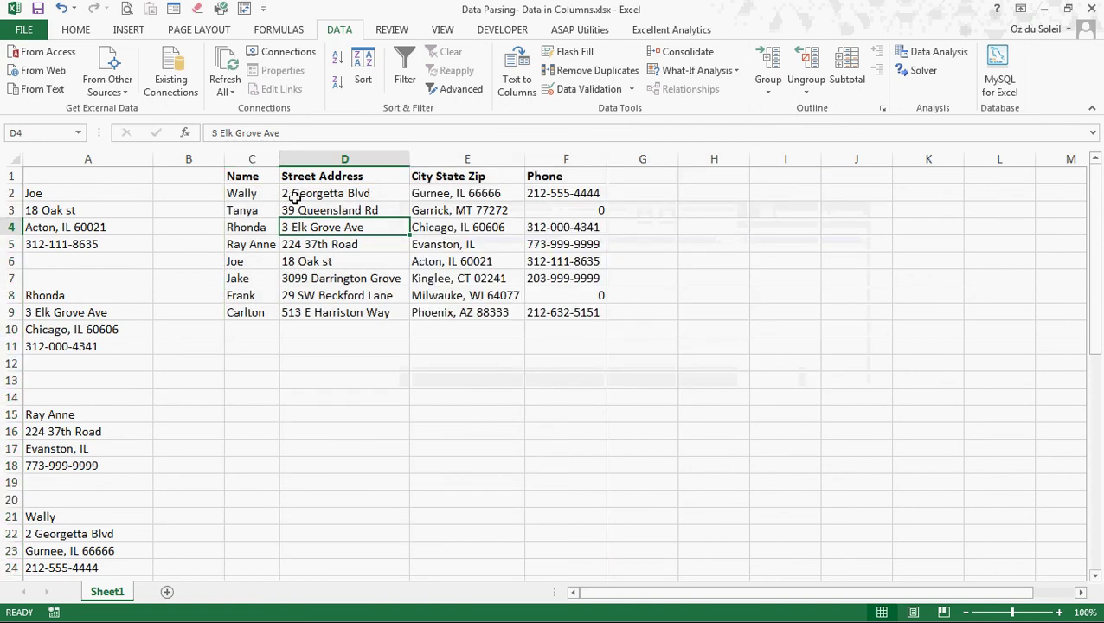
left_click(294, 195)
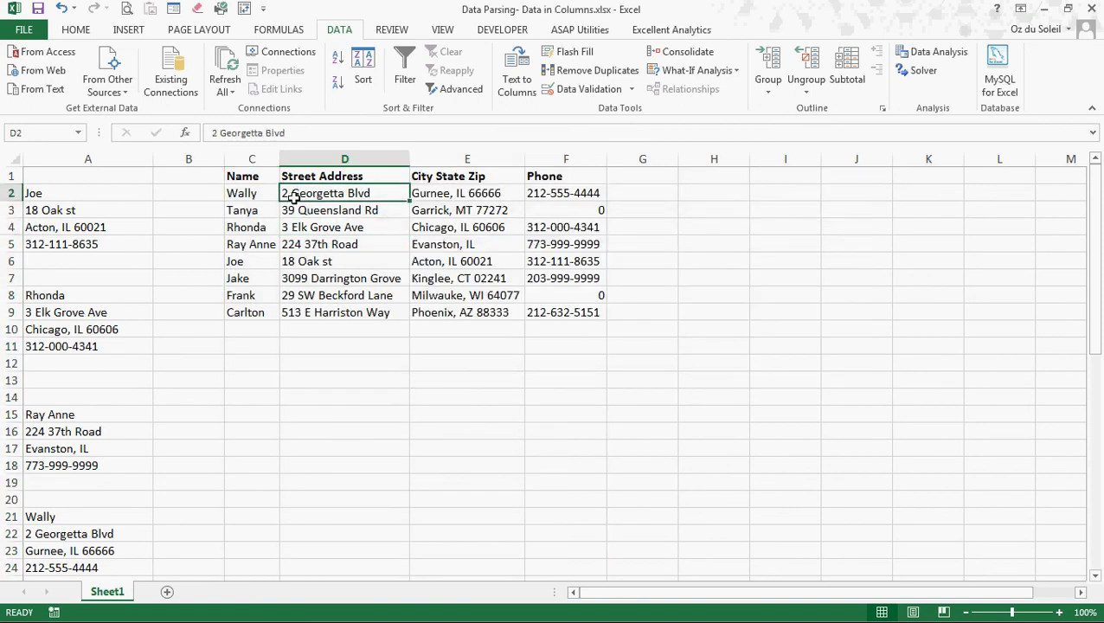
left_click(362, 70)
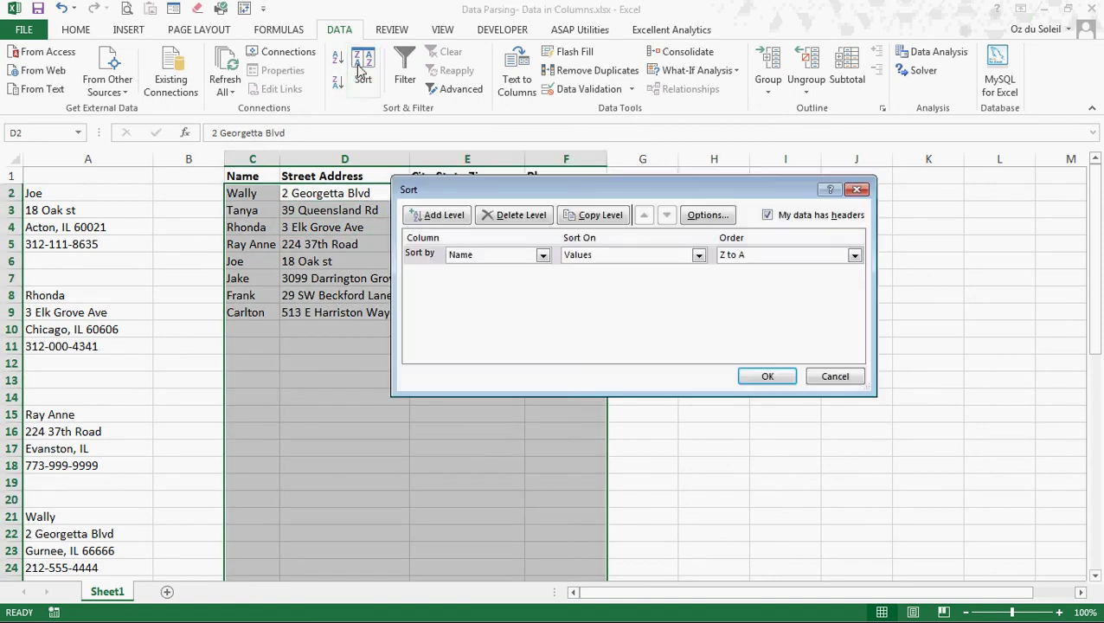
left_click(833, 377)
left_click_drag(261, 173, 572, 313)
left_click(495, 372)
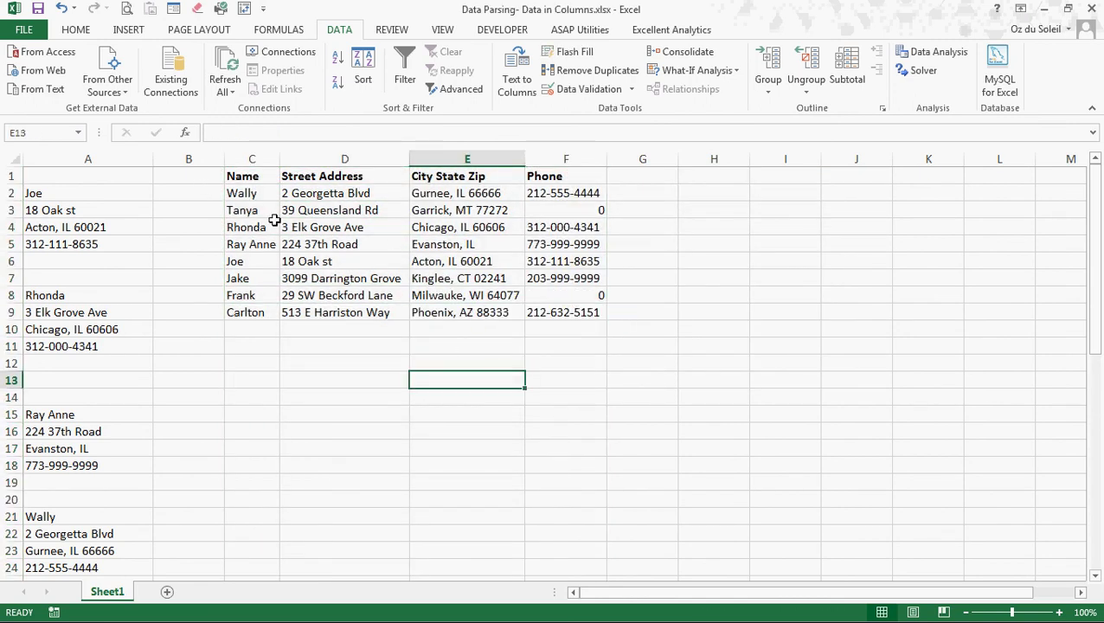
Sort the table C1:F9 by Name in A to Z order
left_click_drag(250, 175, 573, 312)
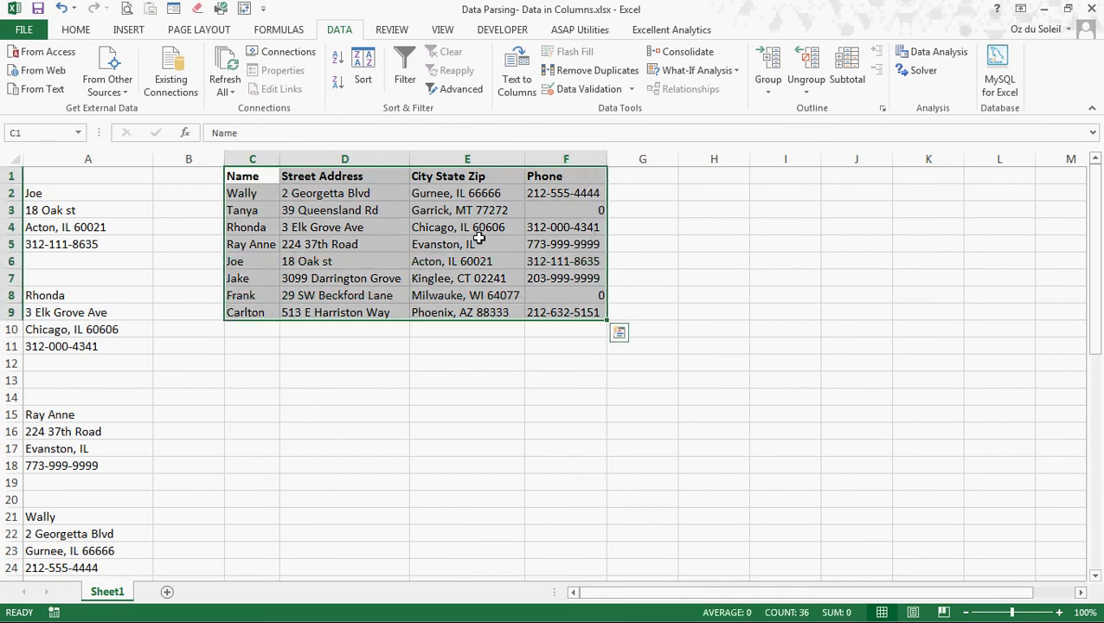
left_click(363, 82)
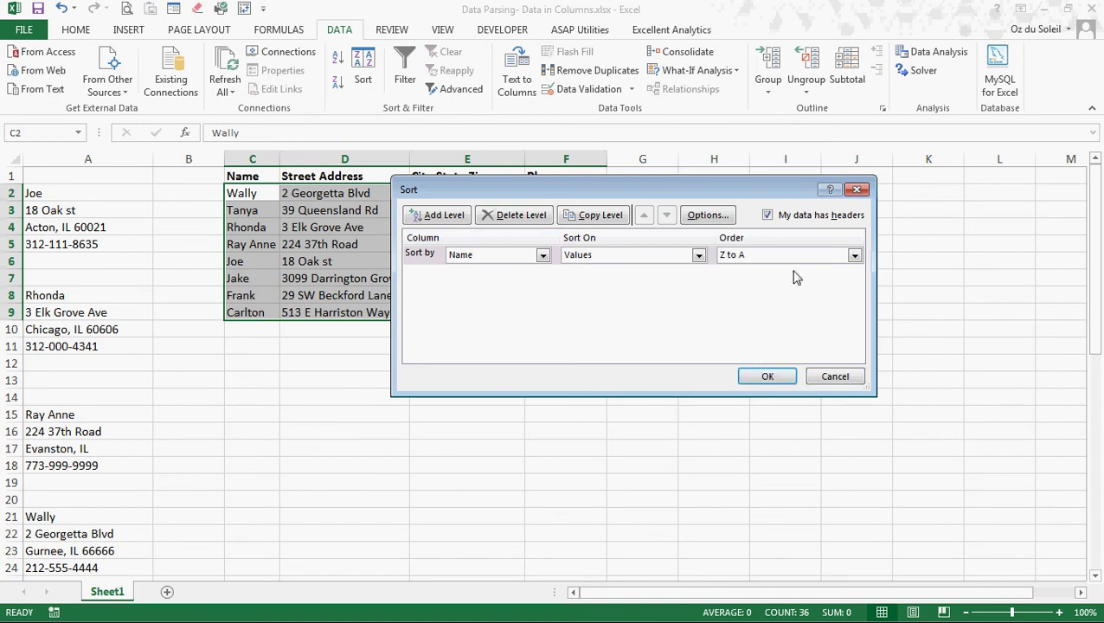
left_click(805, 254)
left_click(784, 267)
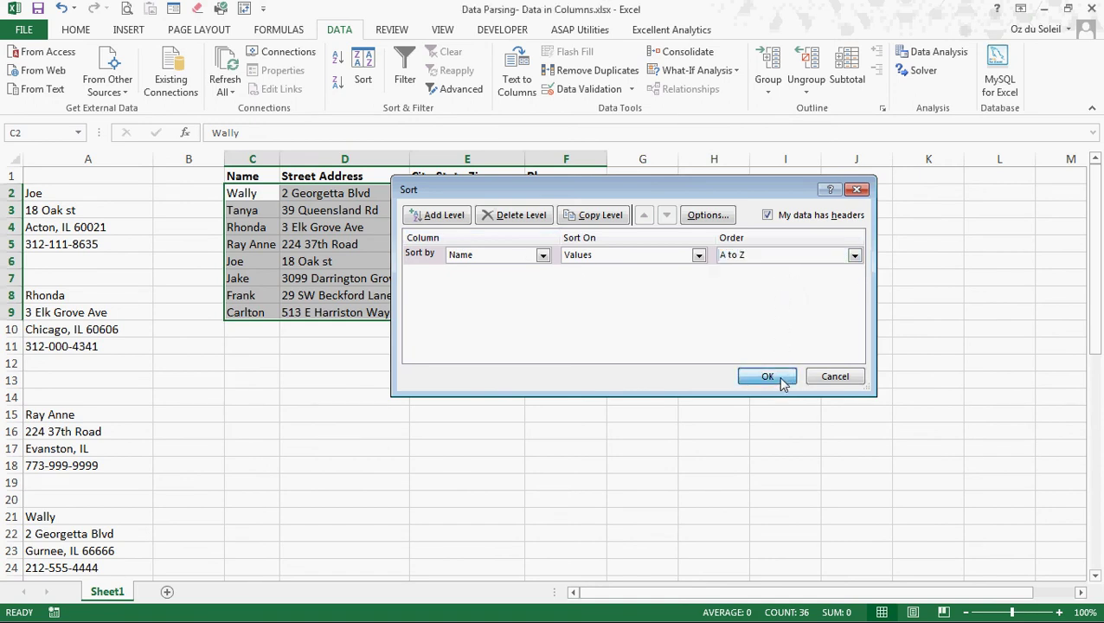
left_click(781, 381)
left_click(365, 257)
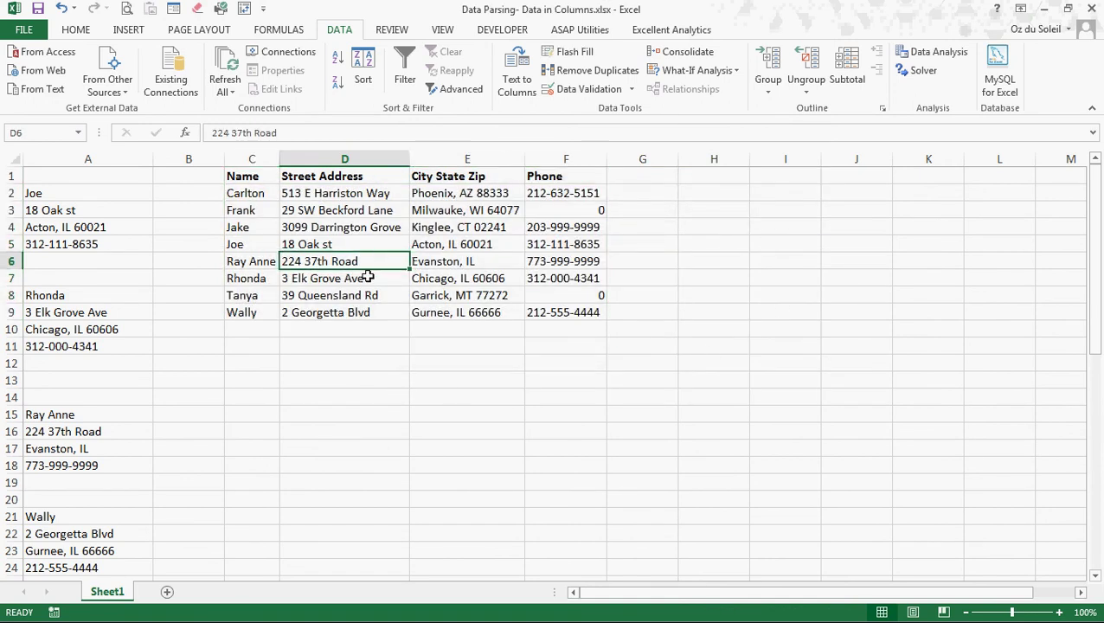
Delete the 0 placeholder phone entries in F3 and F8
left_click(547, 208)
key("Delete")
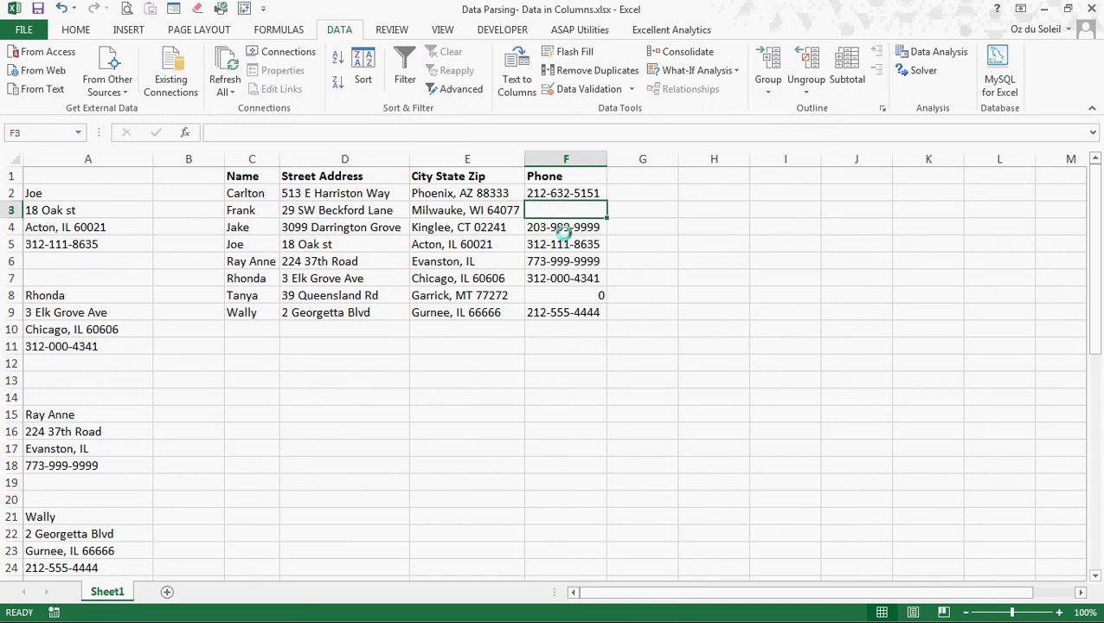
left_click(582, 289)
key("Delete")
key("Down")
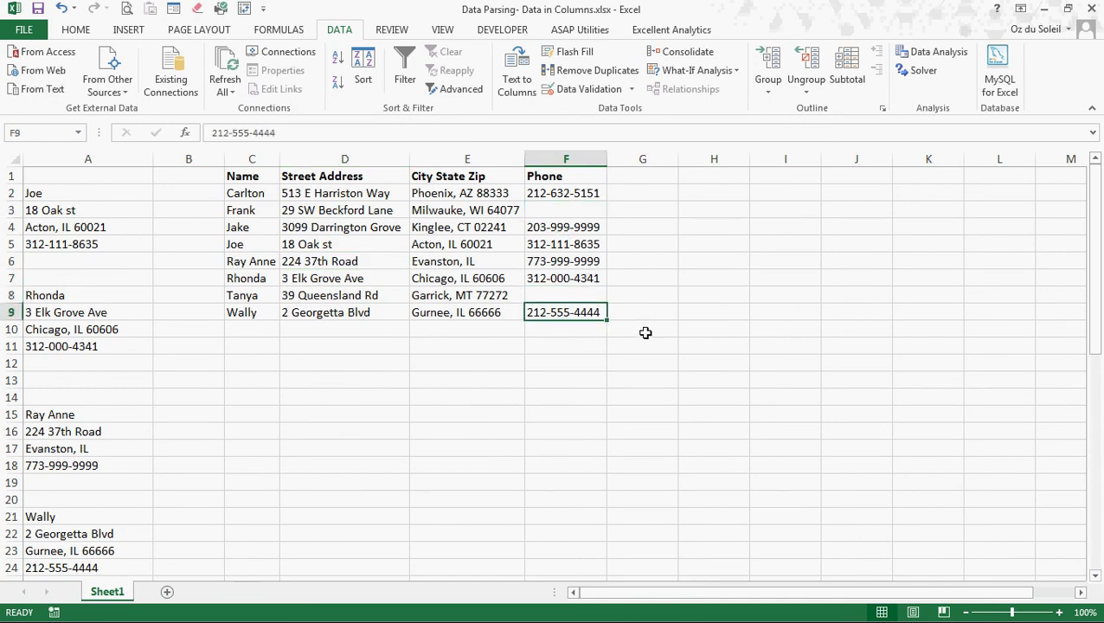